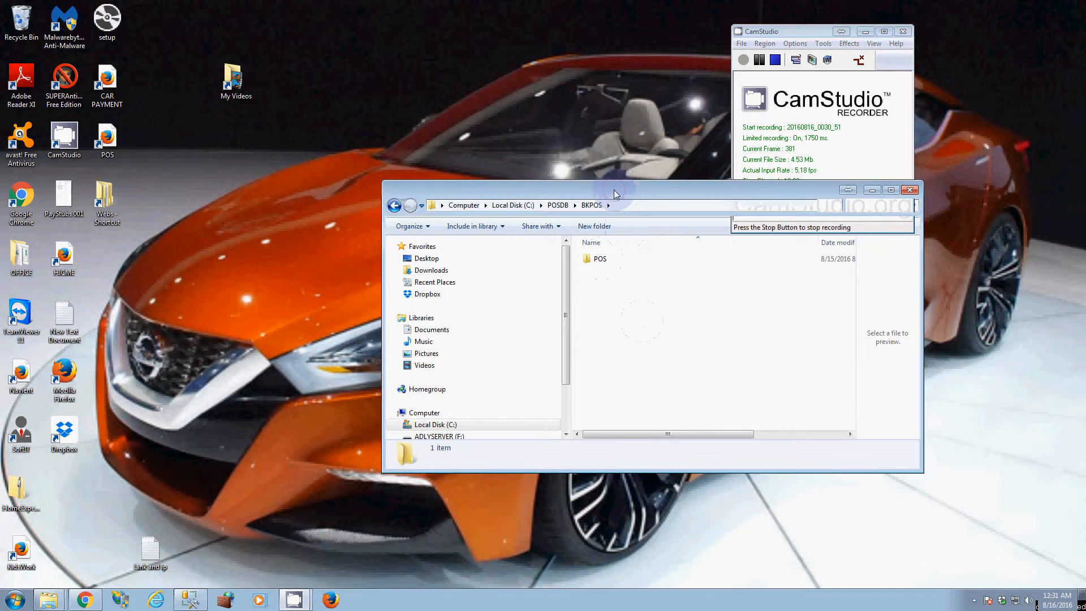
- Switch to SQL Server Management Studio and bring up the BackupDemo maintenance plan design
drag(613, 188, 775, 120)
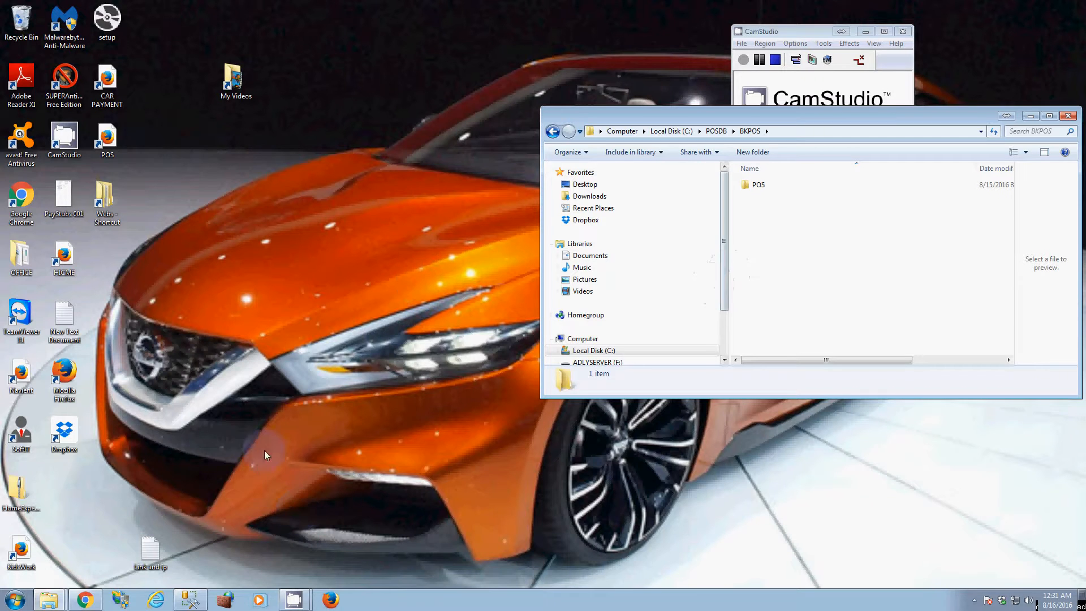
click(190, 599)
click(277, 62)
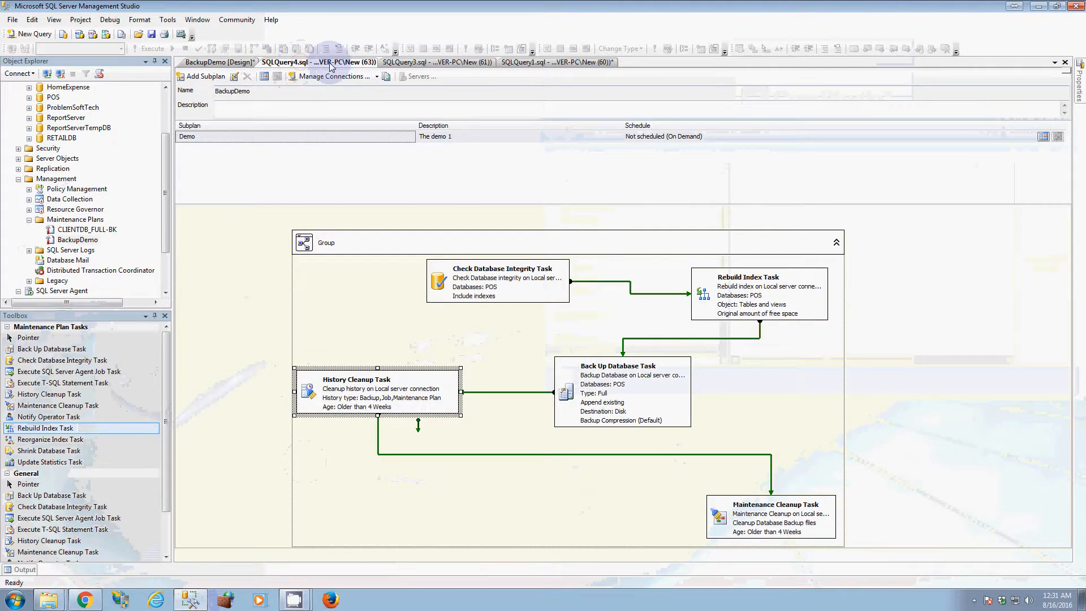
click(221, 62)
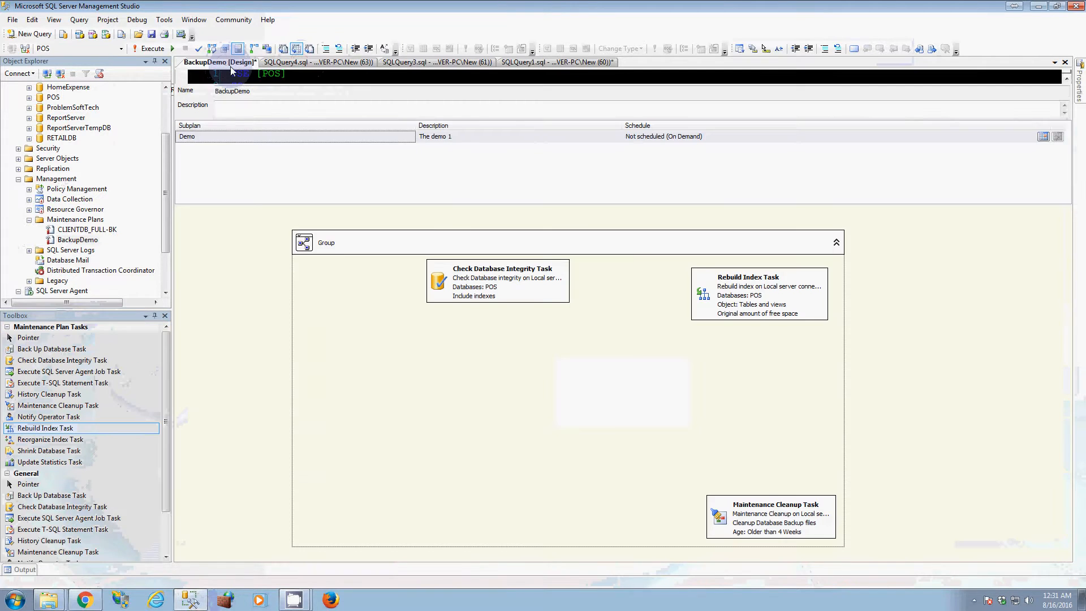
click(236, 343)
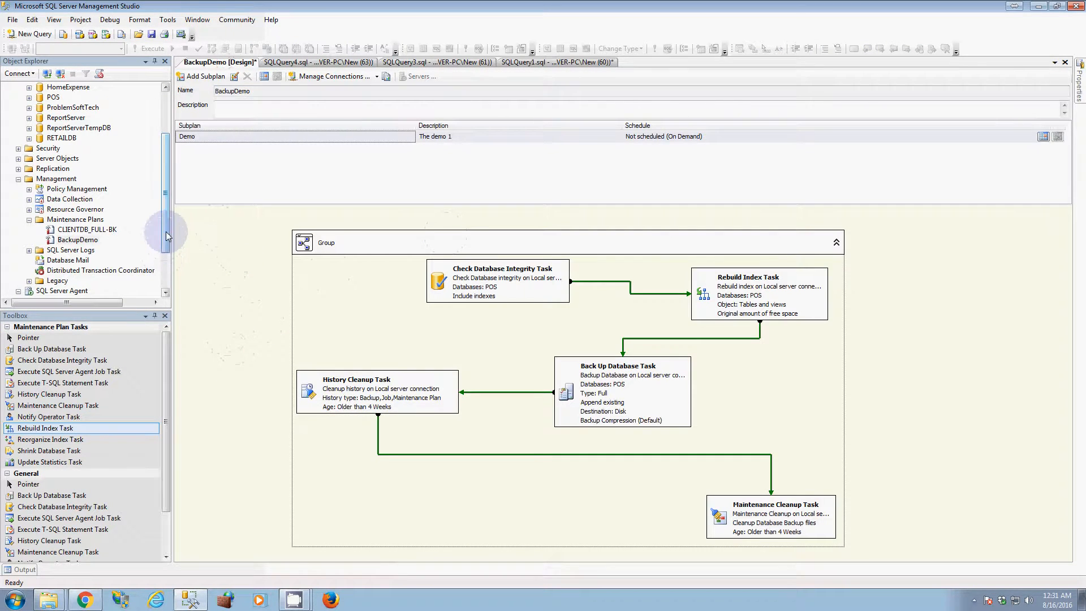
- Set the POS database's recovery model to Full in its database properties and accept the dialog
drag(167, 235, 165, 191)
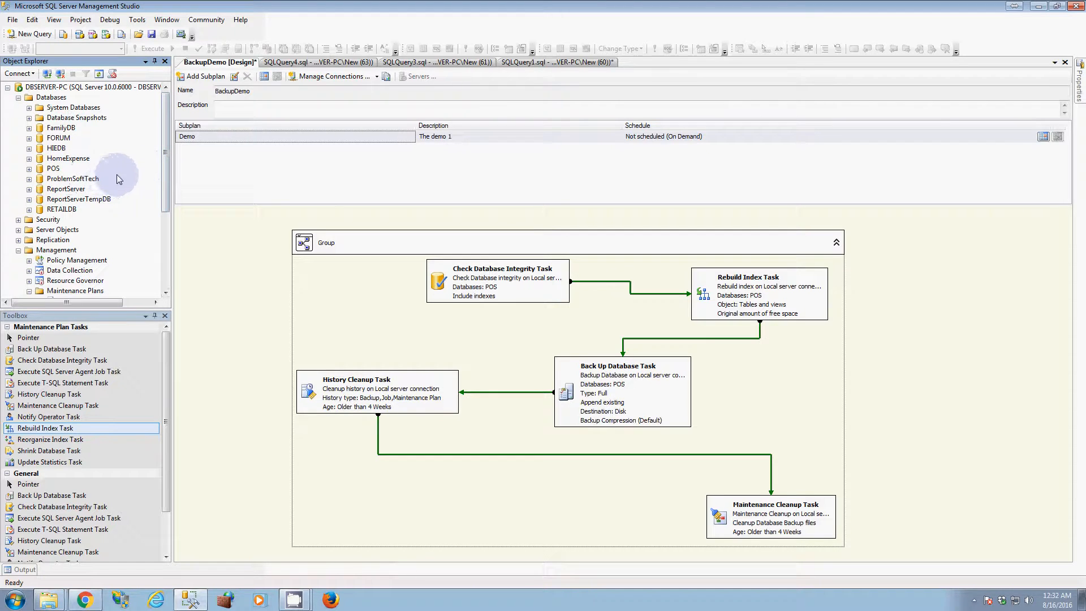
click(53, 170)
right_click(53, 171)
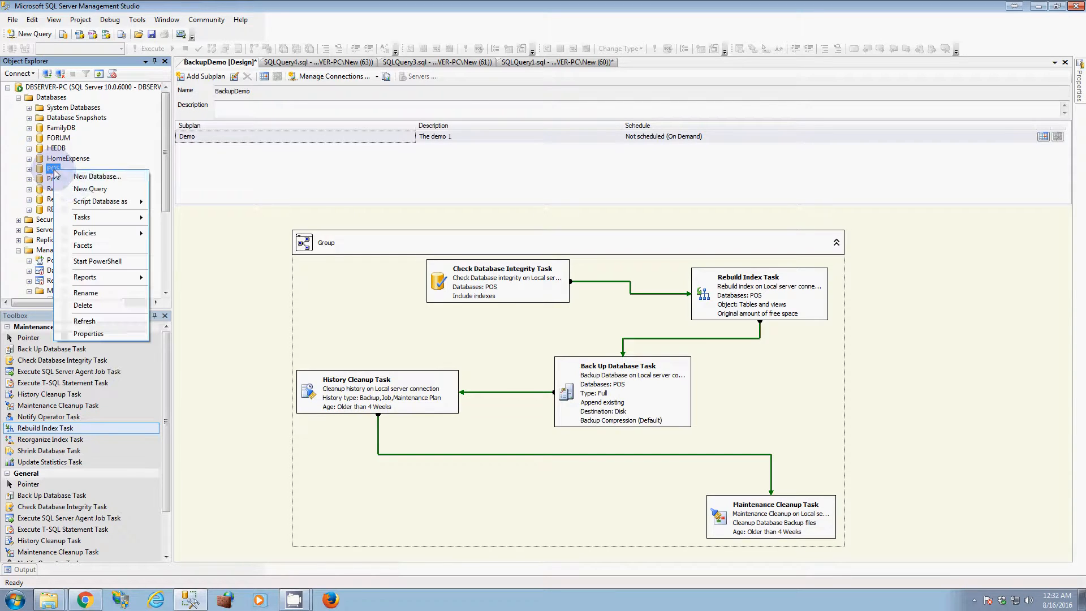
click(99, 335)
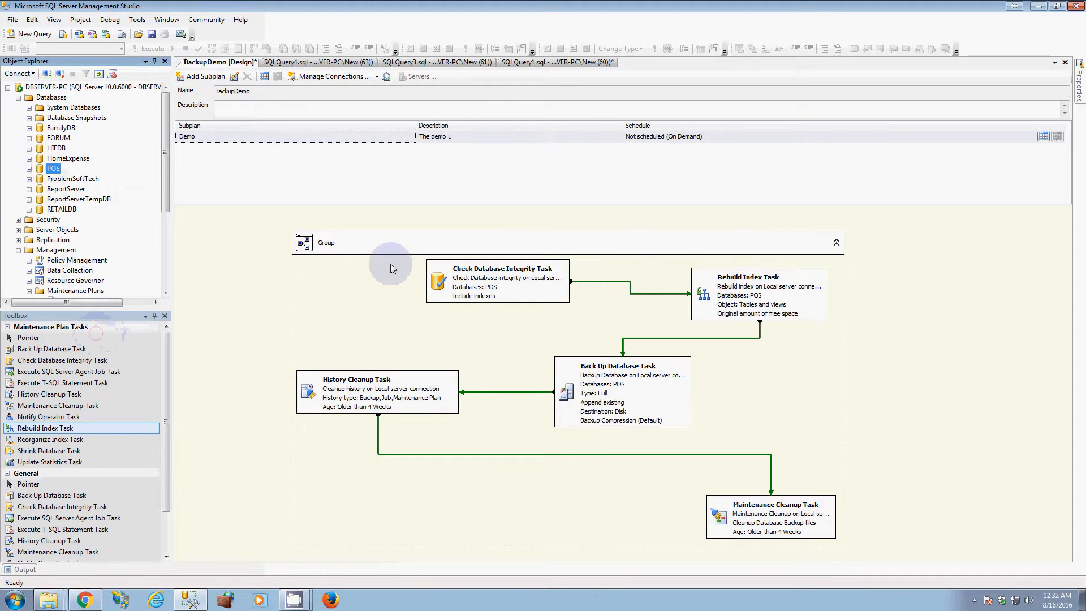
click(532, 169)
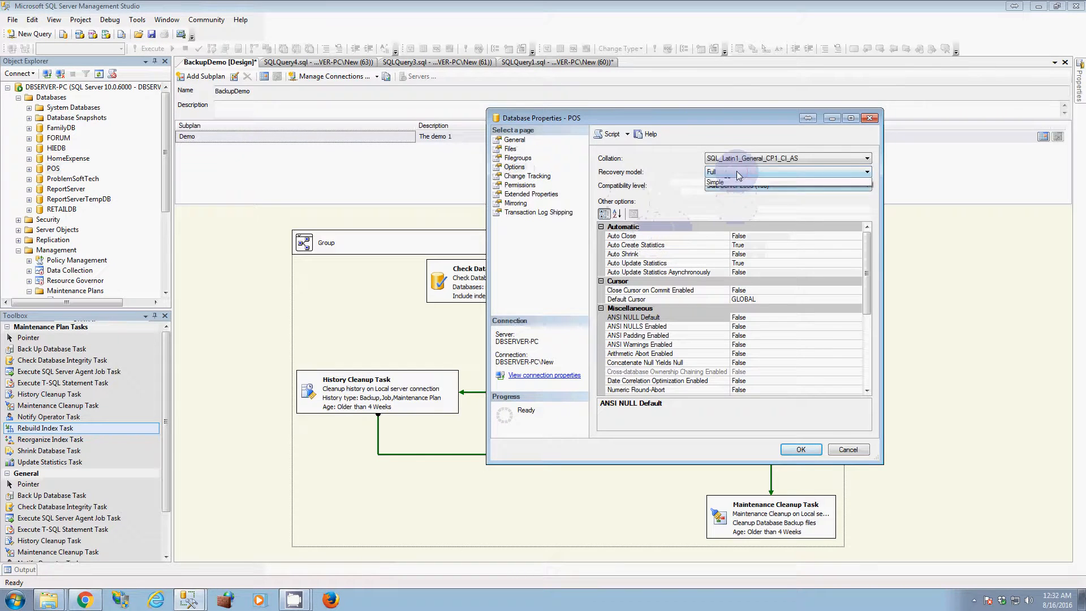
click(736, 171)
click(712, 182)
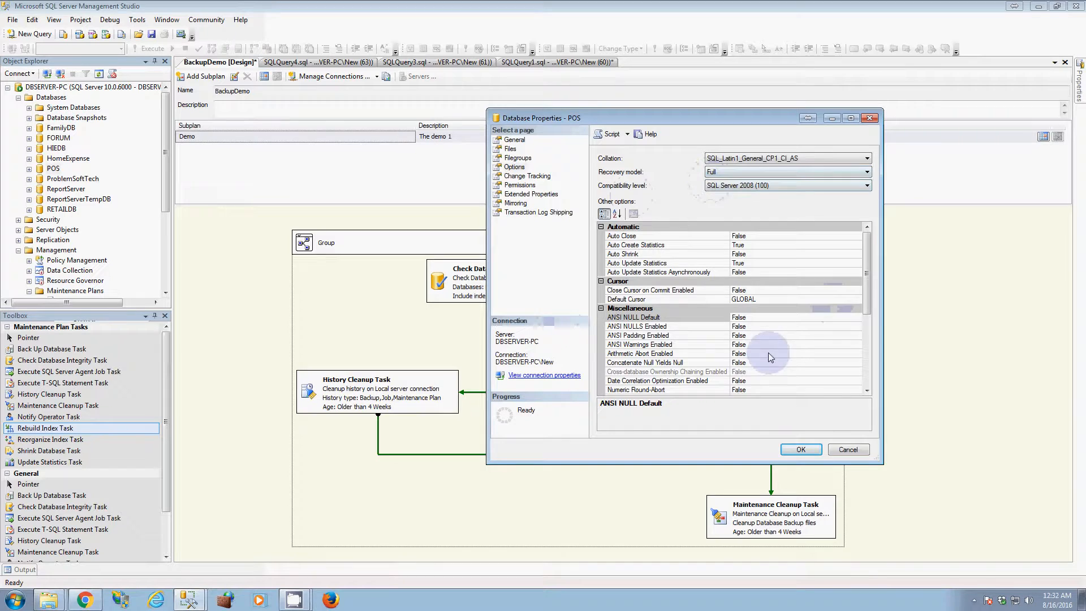
click(797, 446)
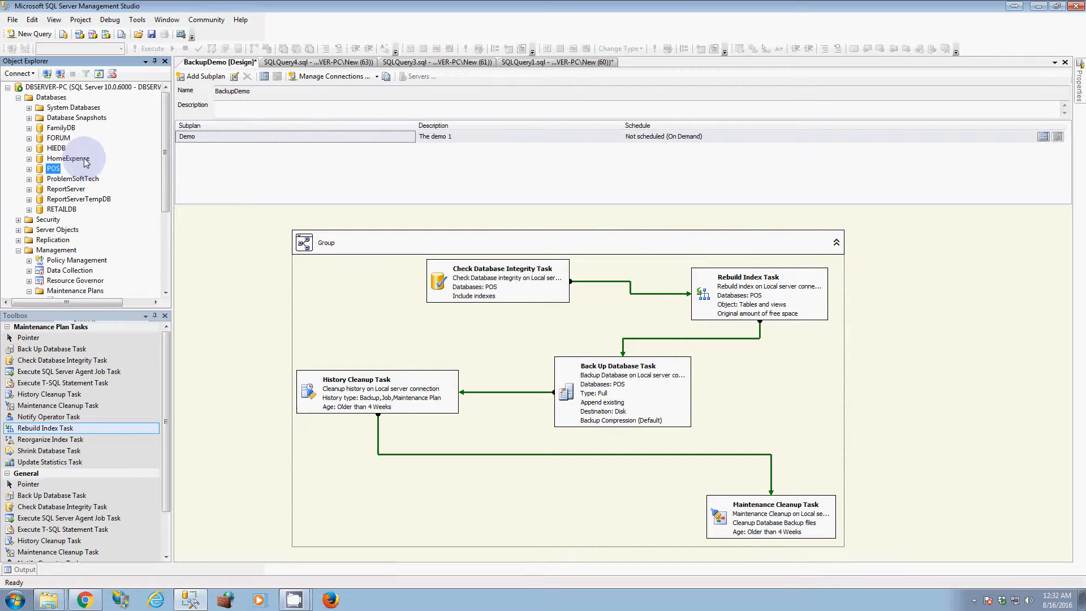
- Try to create a new maintenance plan under the Management folder's Maintenance Plans
drag(161, 180, 162, 188)
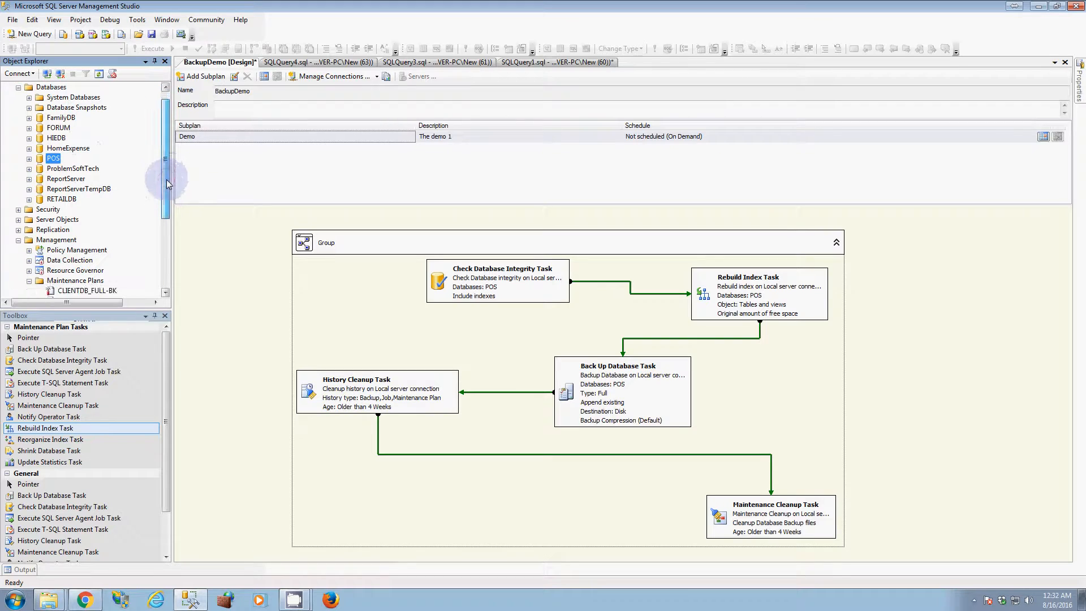
click(54, 241)
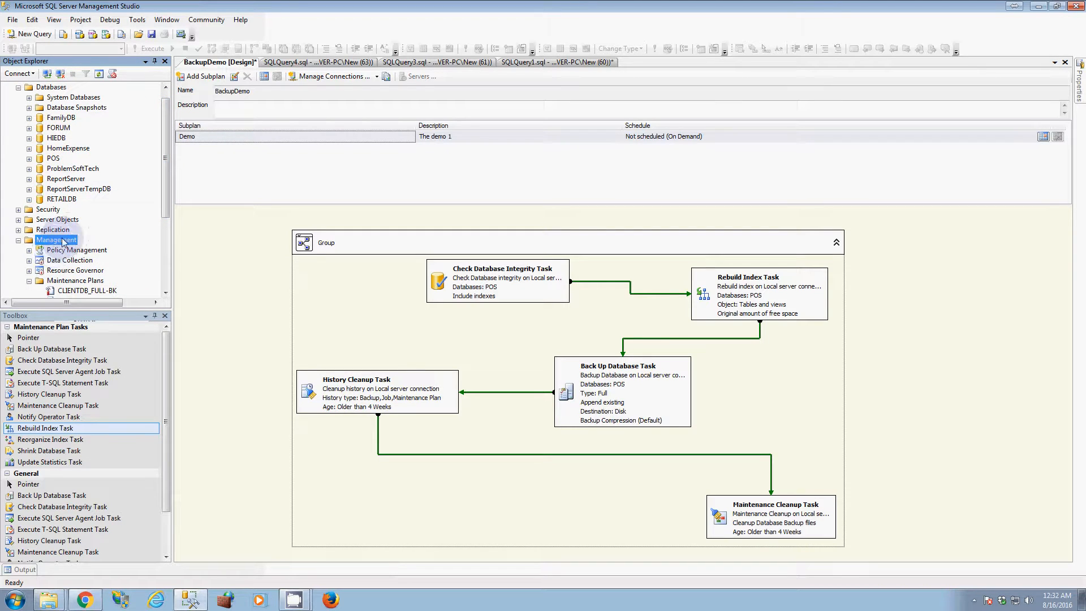
right_click(77, 283)
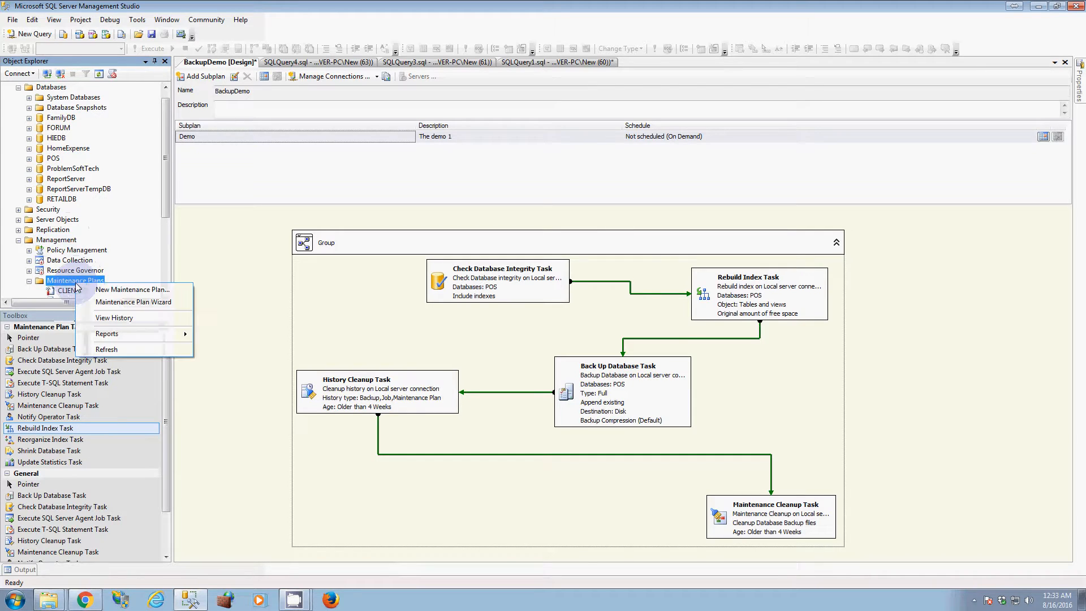
click(143, 290)
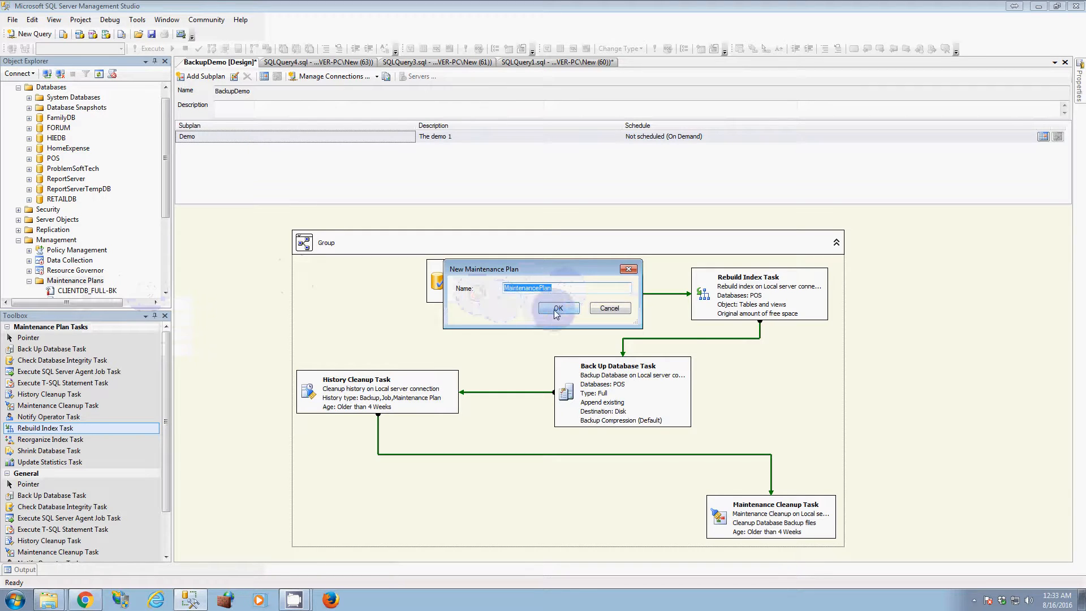
click(614, 311)
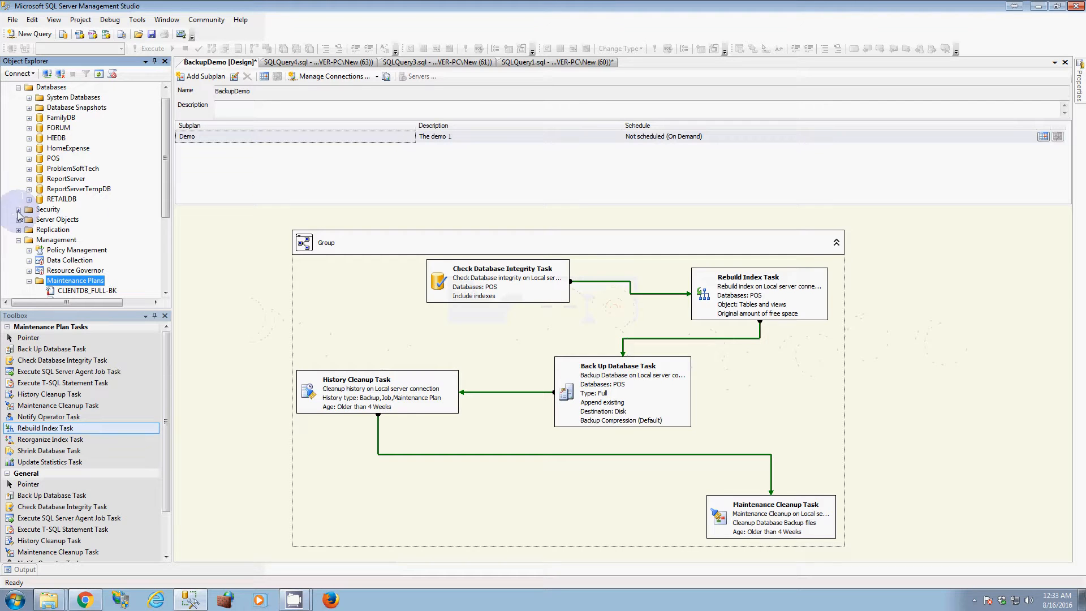
scroll(160, 187, down, 2)
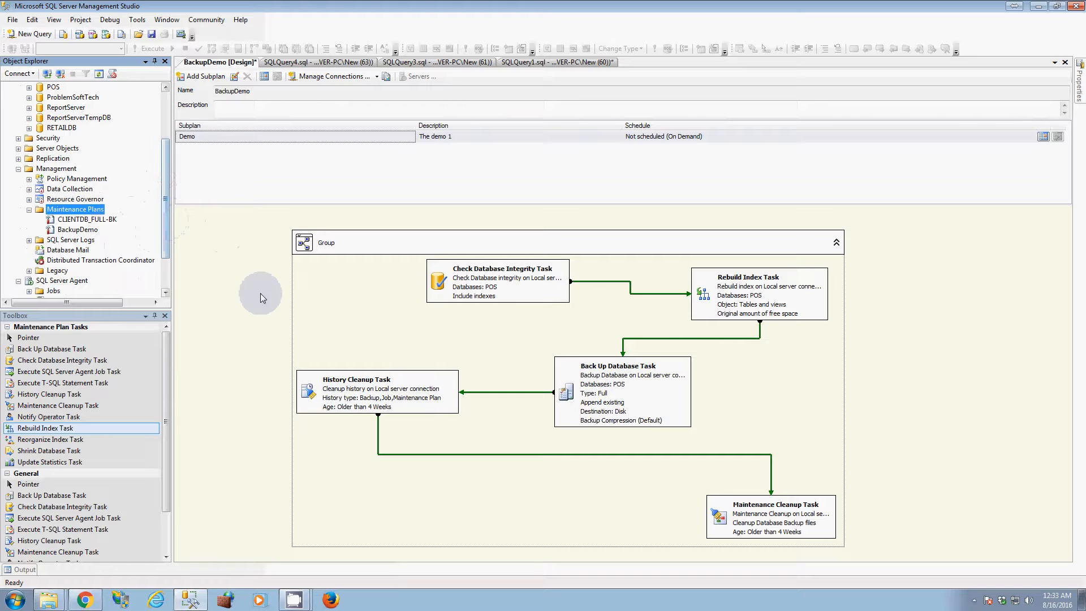
click(222, 235)
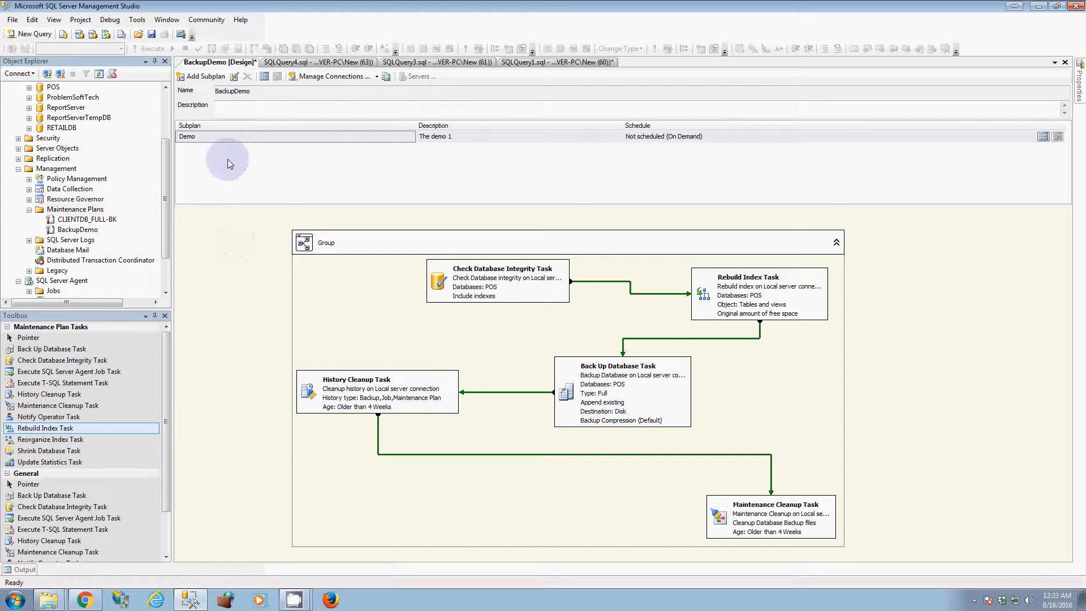
click(520, 369)
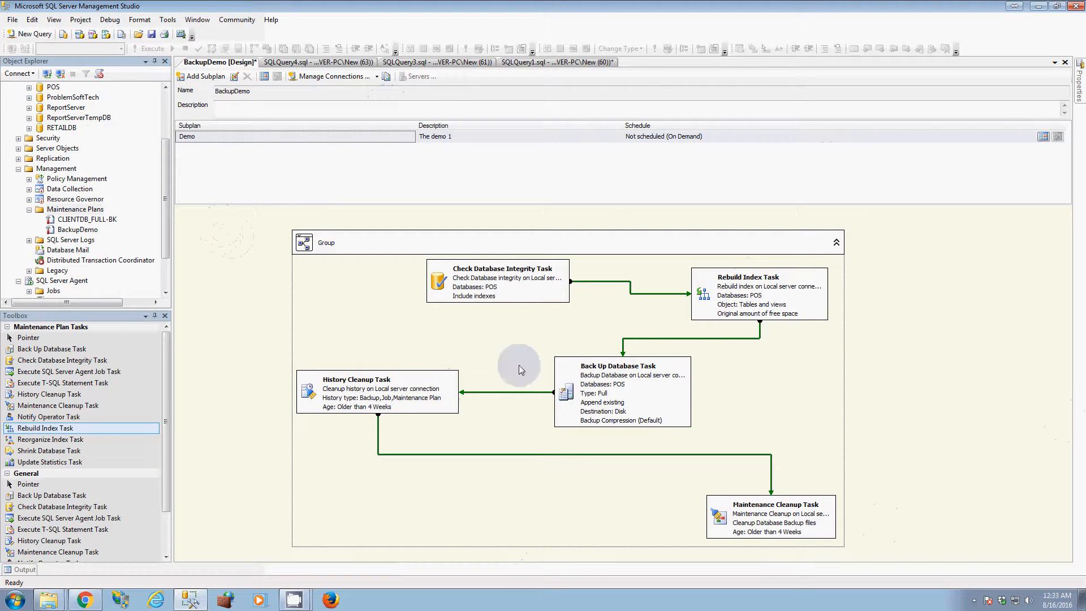
click(589, 239)
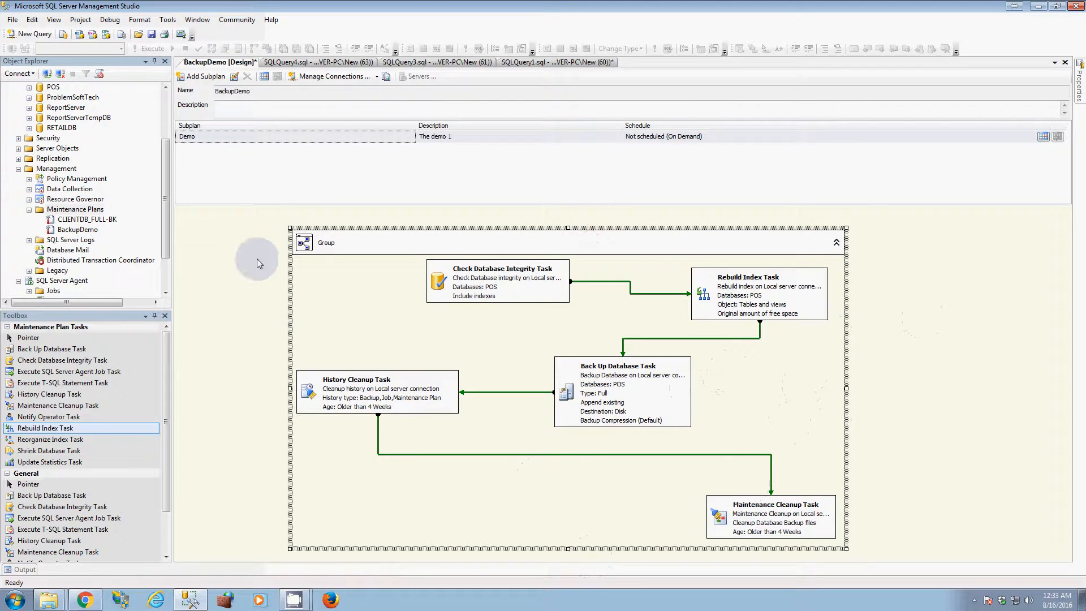
click(203, 288)
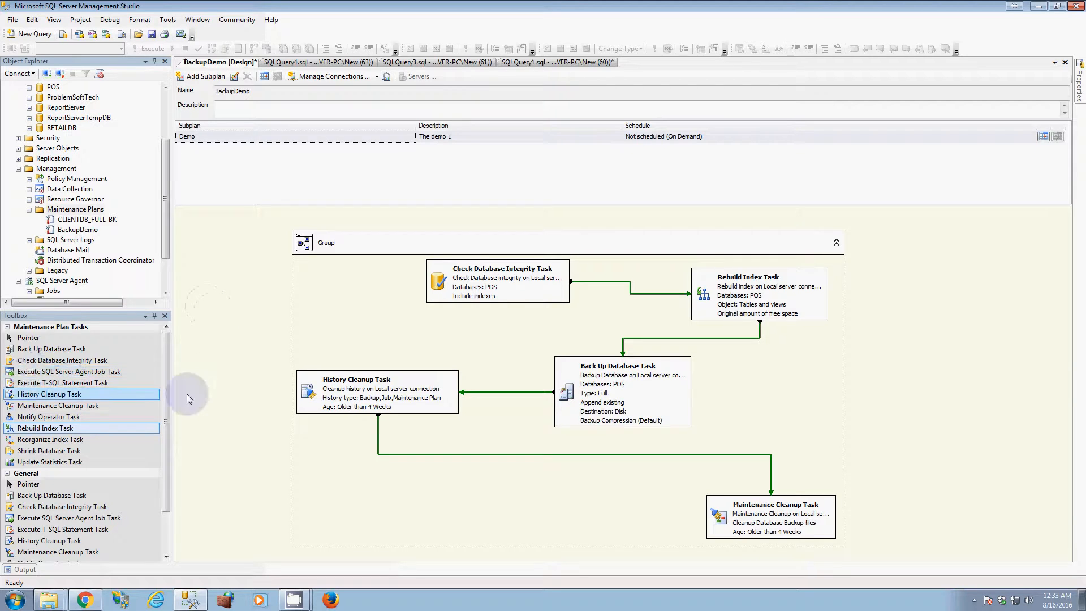
click(165, 366)
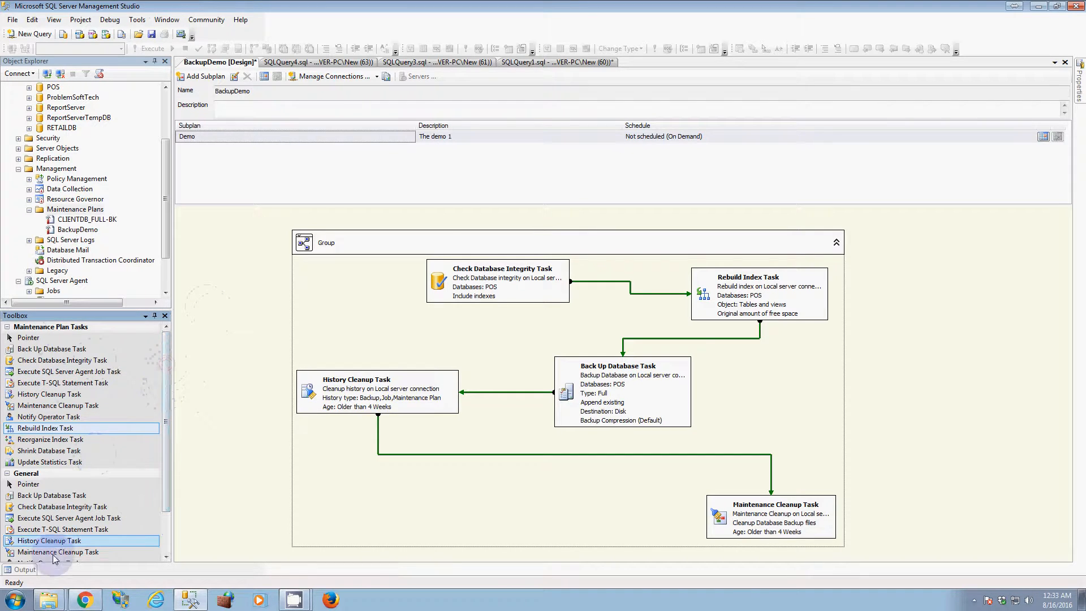
click(54, 19)
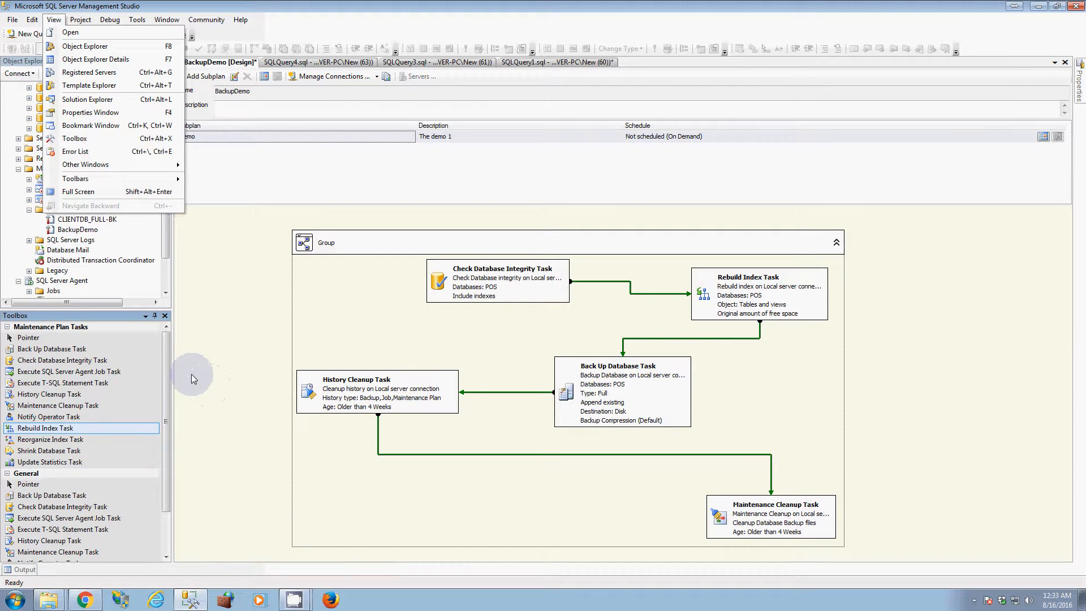
click(170, 352)
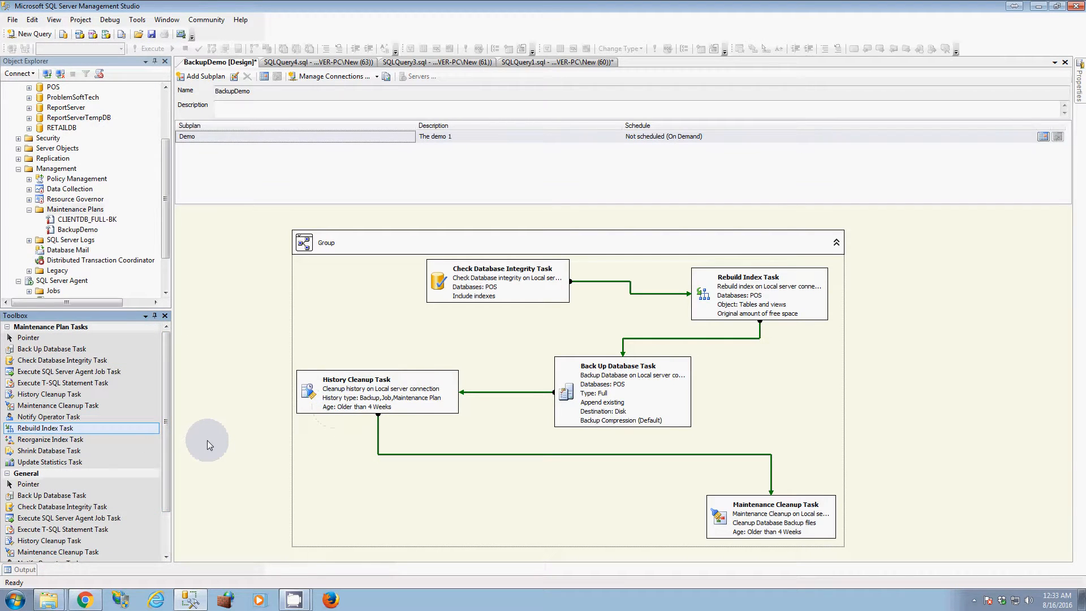
click(220, 359)
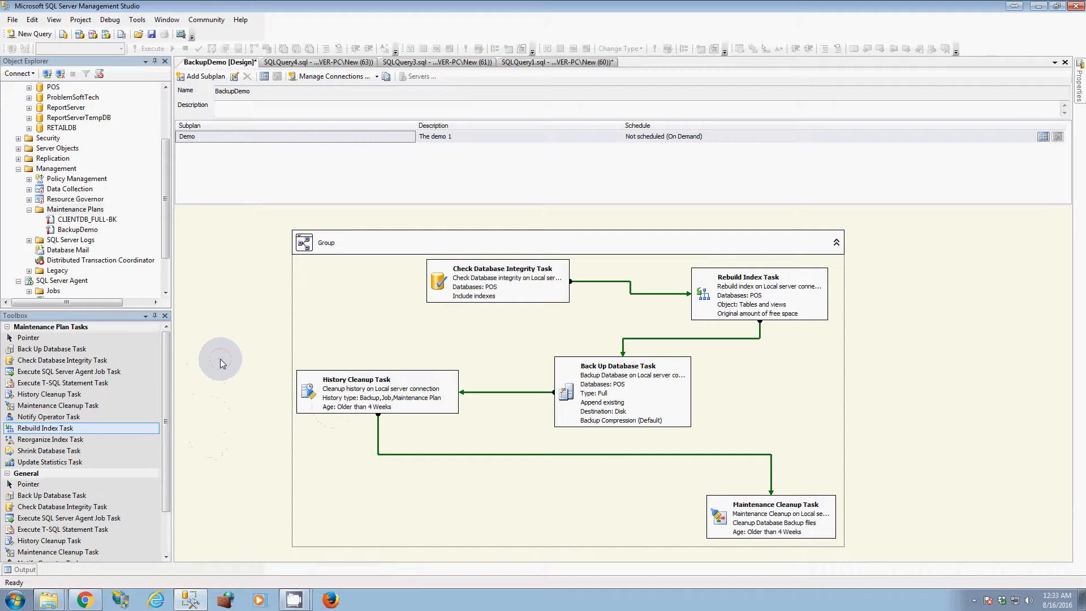
click(168, 362)
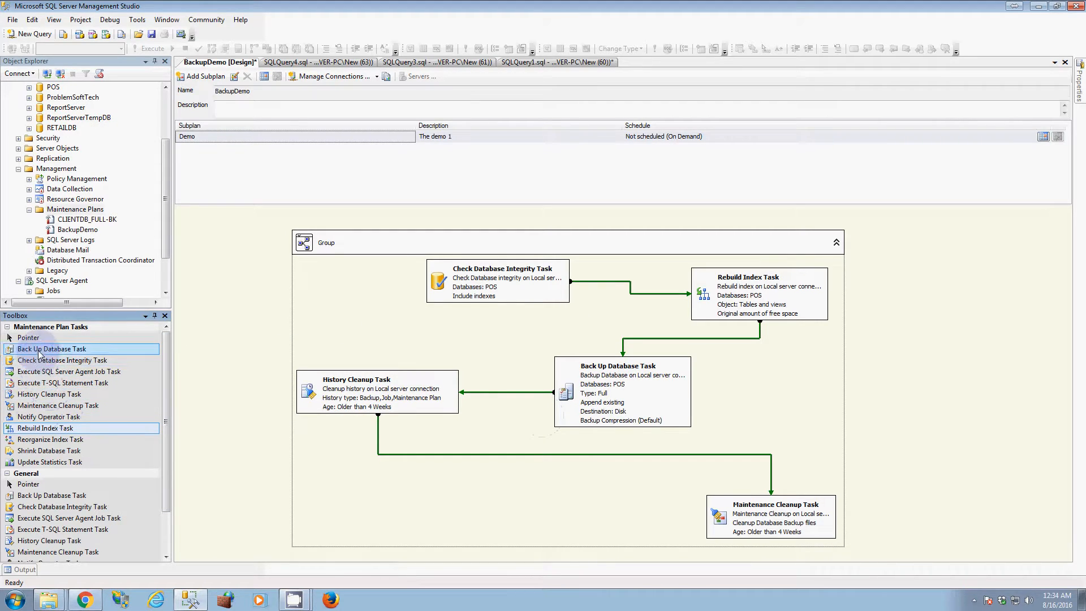
- Try adding another Back Up Database Task to the BackupDemo plan's design surface, and delete it
drag(39, 349, 224, 308)
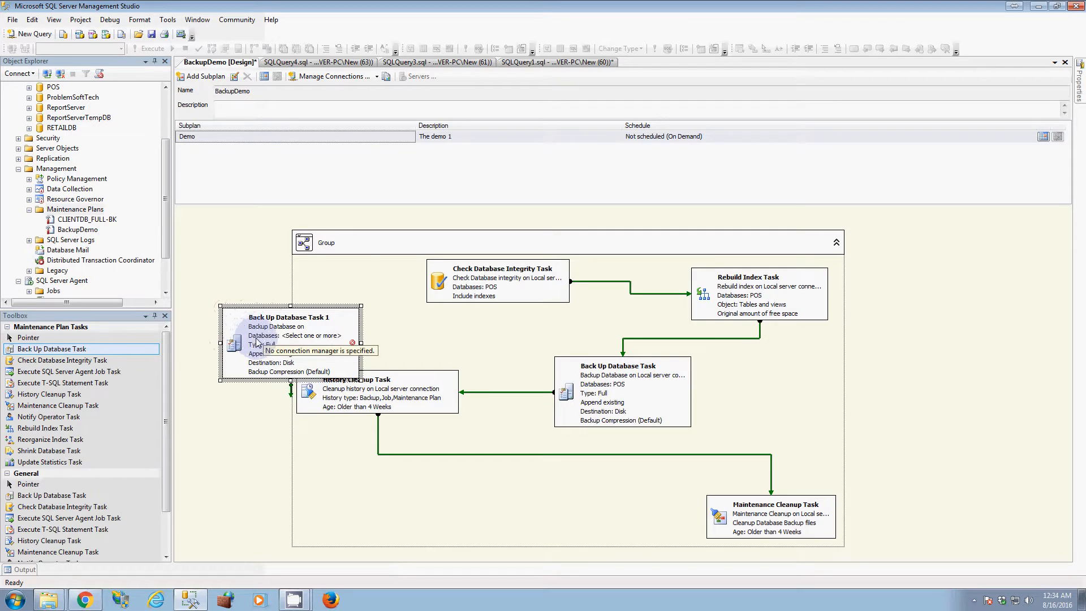
key(Delete)
click(638, 322)
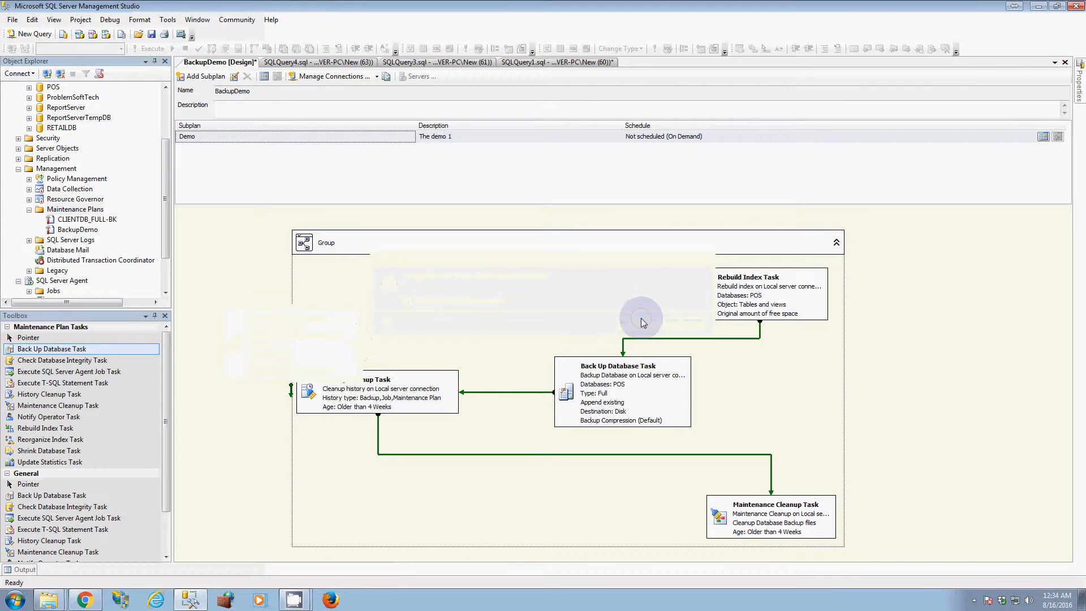
- Review the Back Up Database Task's backup type options and confirm POS as its specific database
click(578, 371)
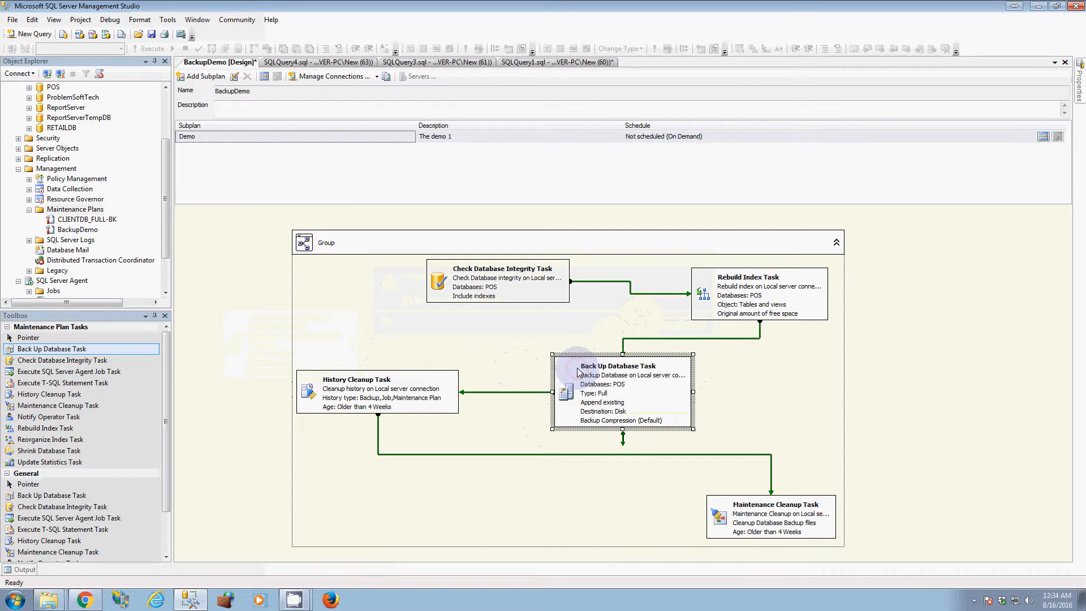
double_click(578, 371)
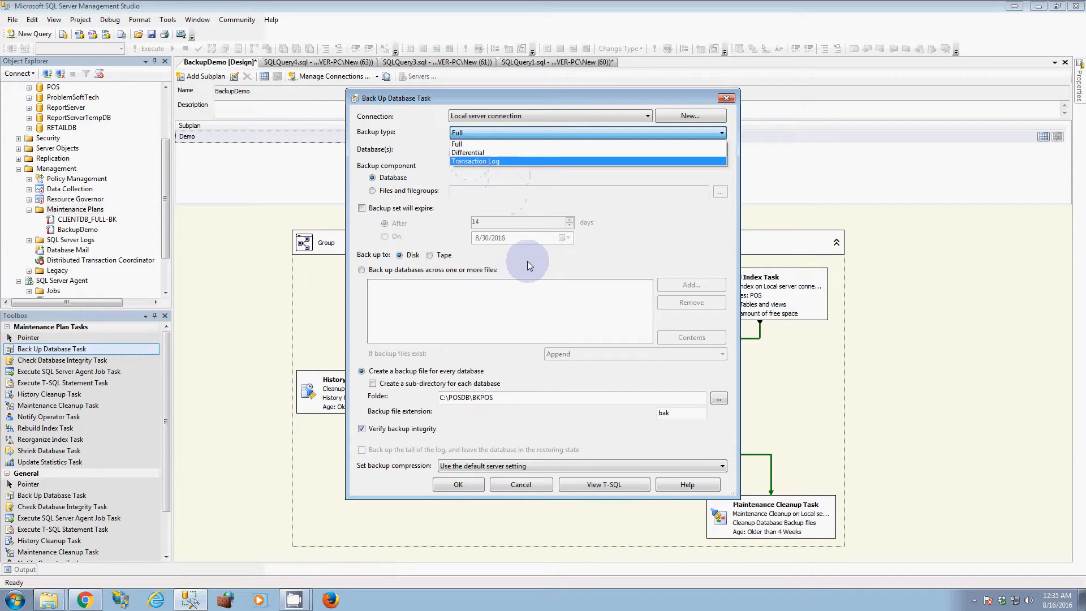
click(493, 175)
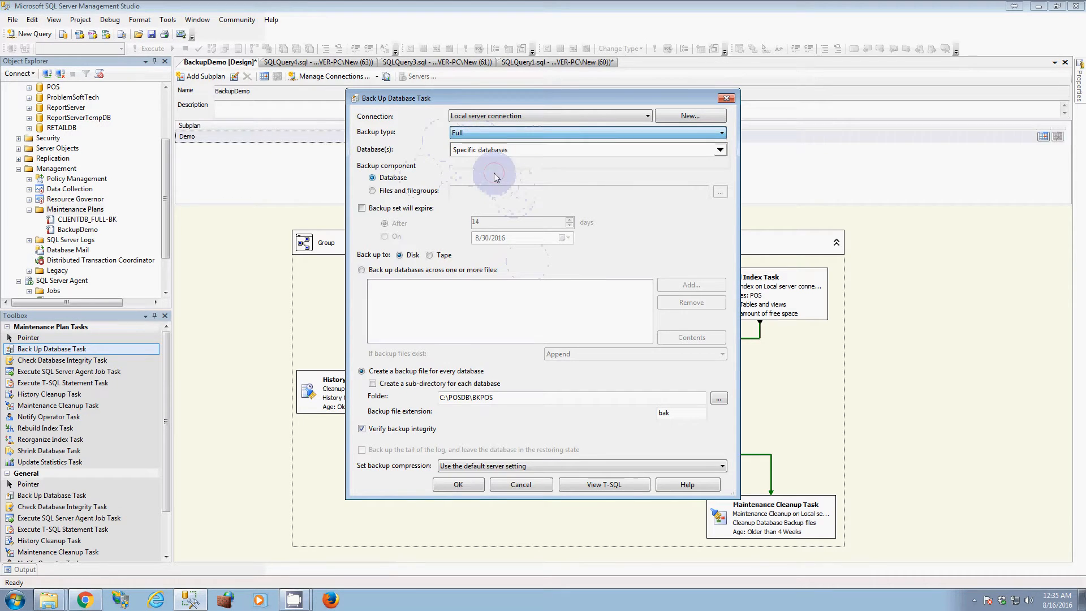
click(593, 150)
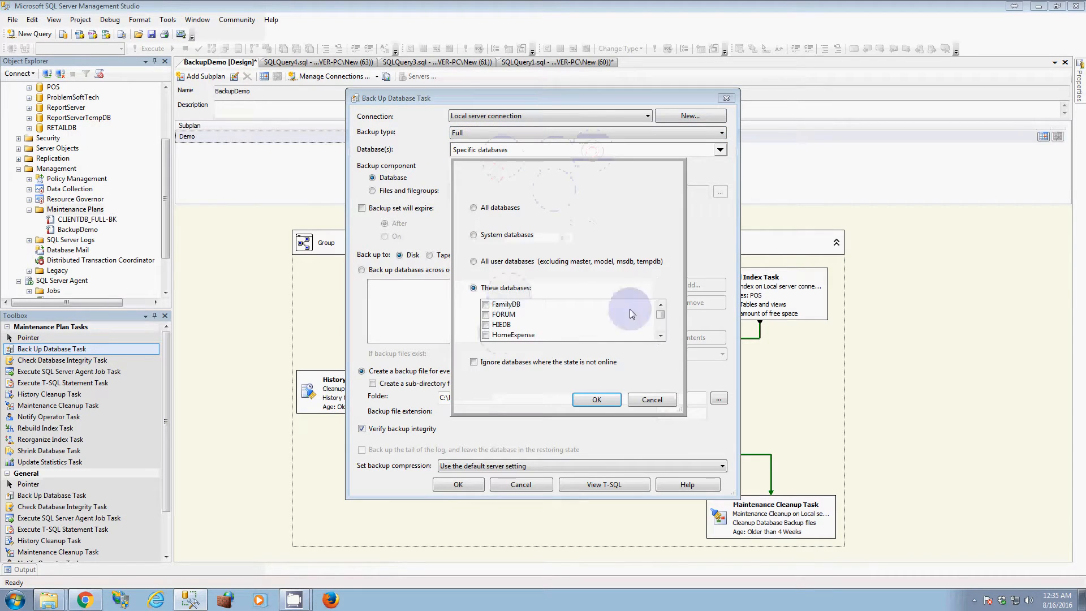
drag(660, 314, 660, 323)
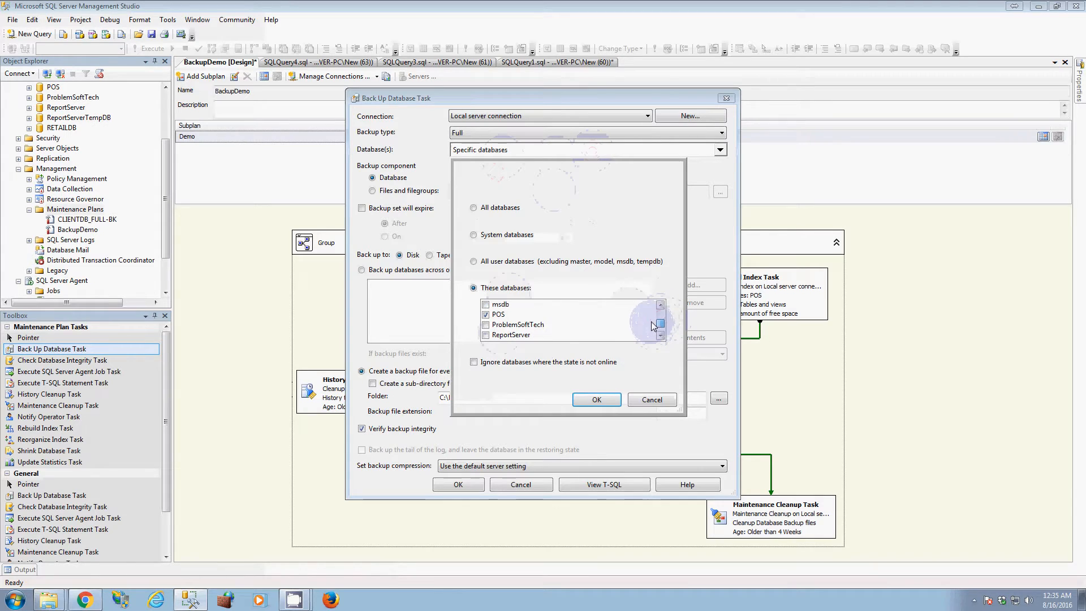
click(507, 316)
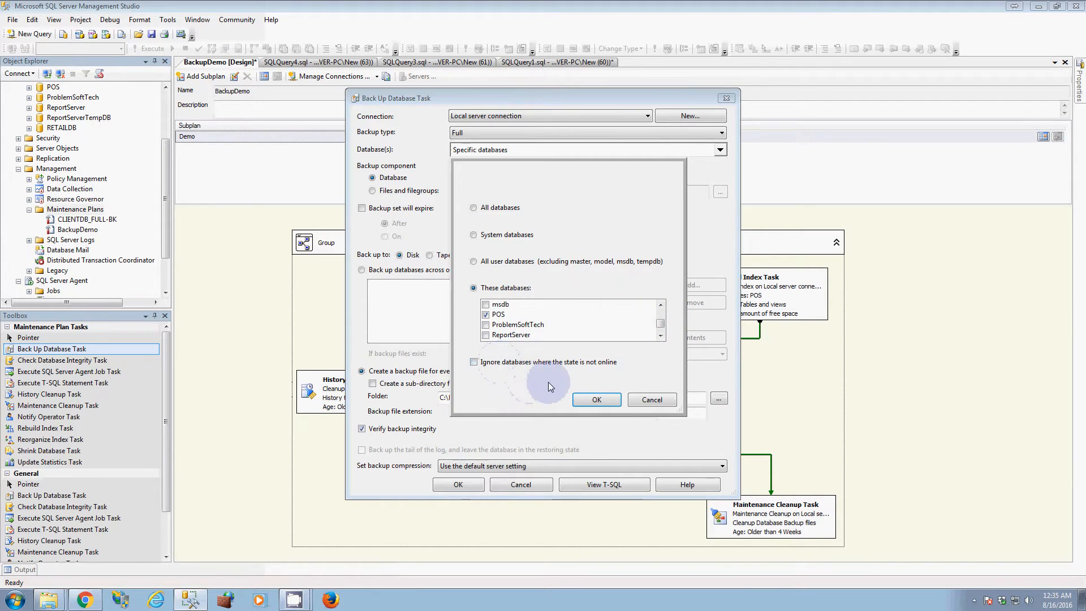
click(595, 398)
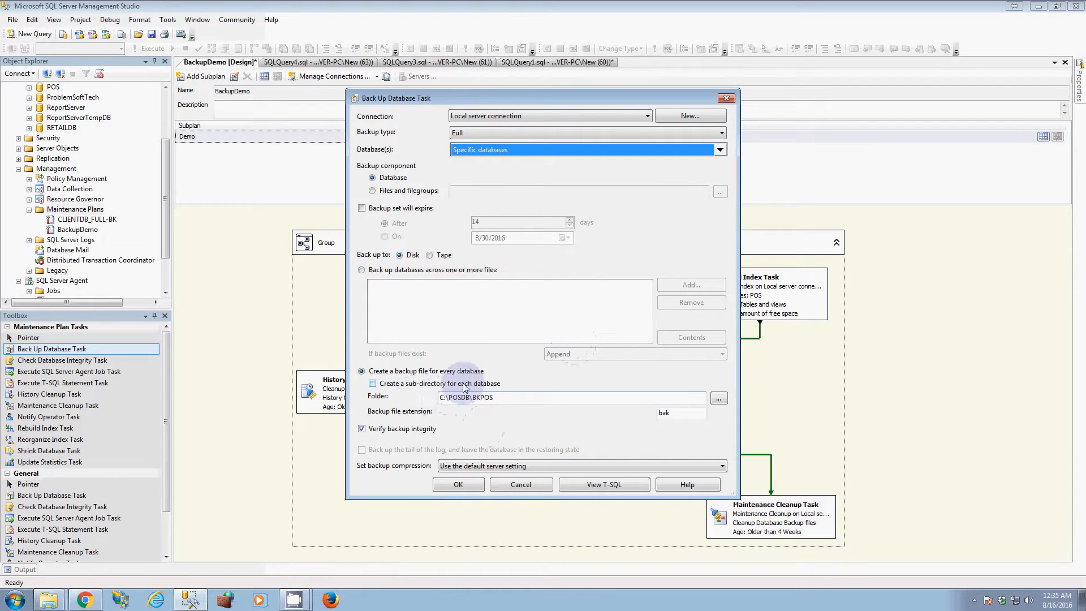
- Check the backup task's destination folder and backup file extension, and accept the task settings
drag(544, 398, 442, 398)
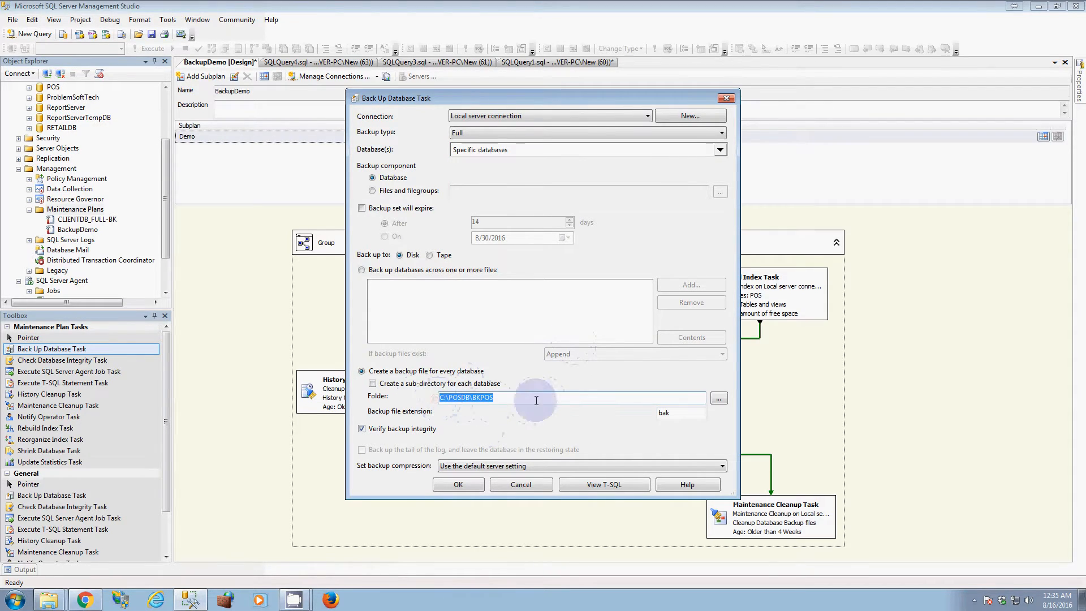
click(560, 401)
drag(562, 401, 441, 400)
double_click(660, 413)
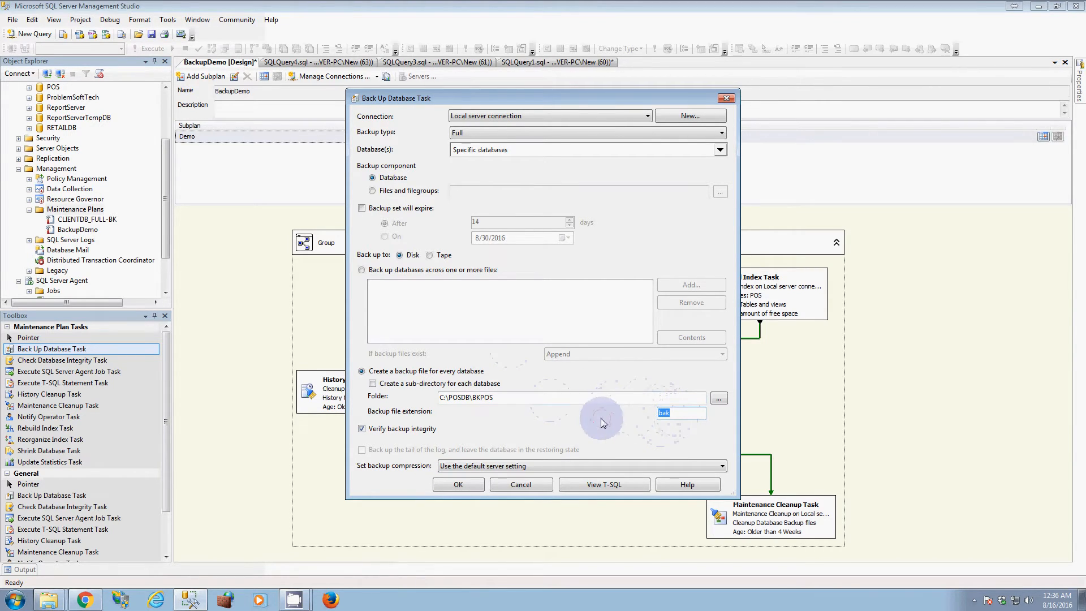
click(456, 486)
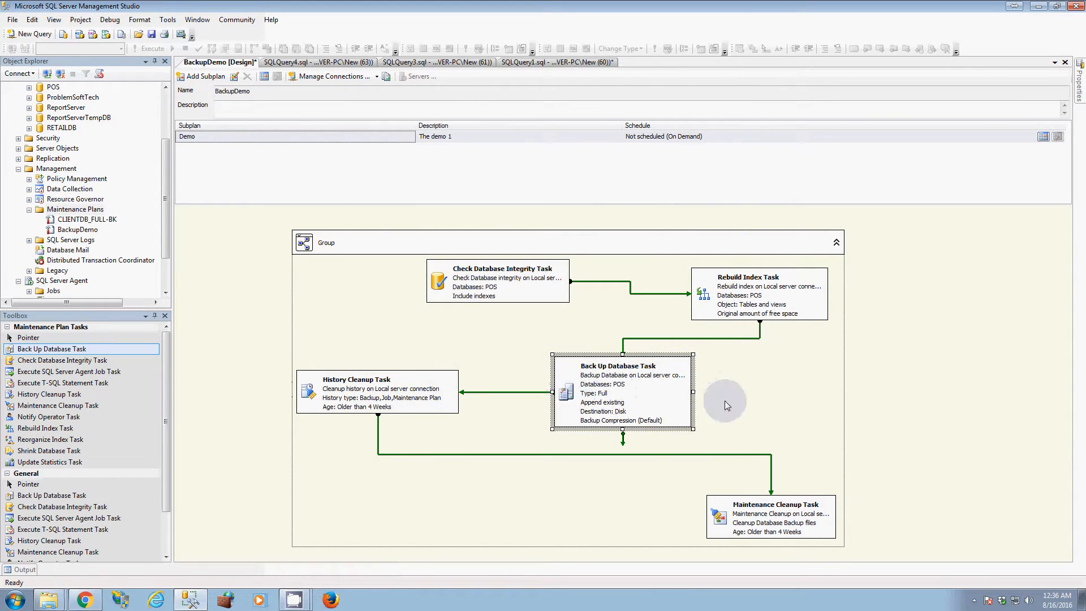
- Go through the Check Database Integrity, Rebuild Index and Maintenance Cleanup tasks in the plan's group
click(468, 278)
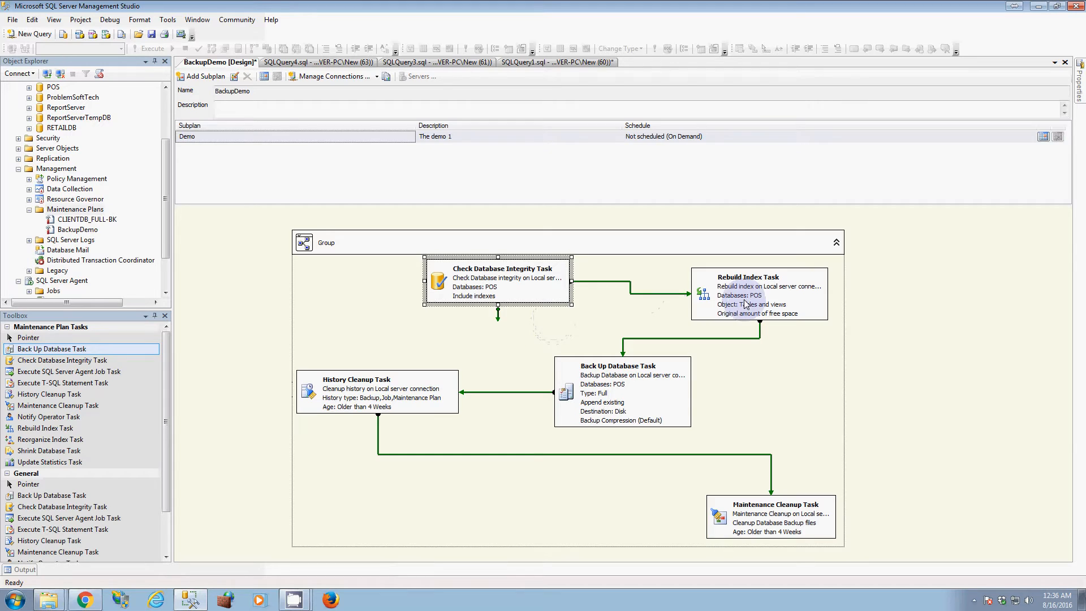
click(764, 299)
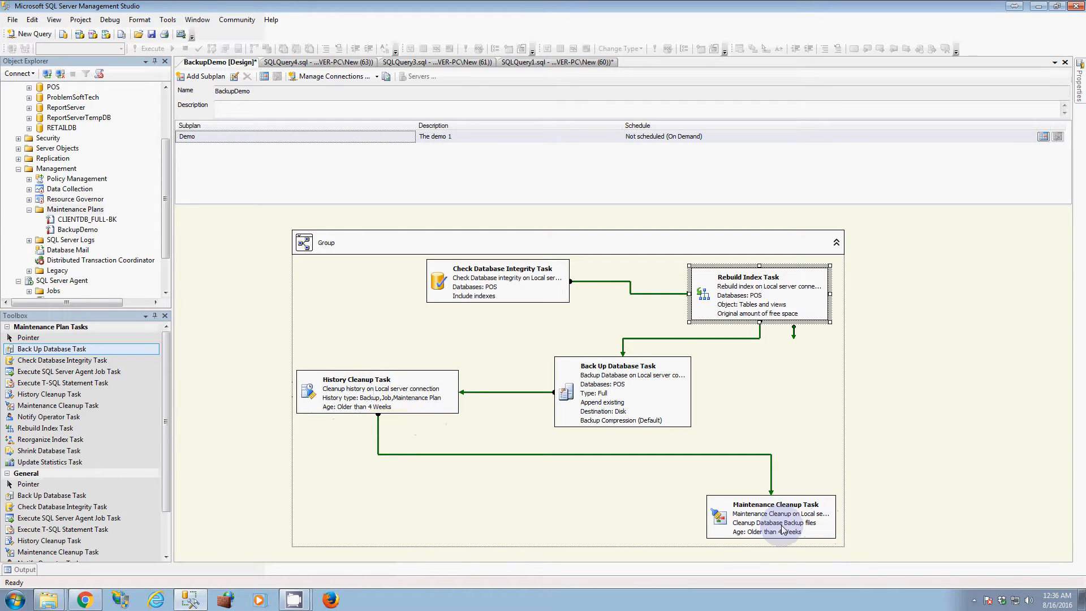
click(761, 521)
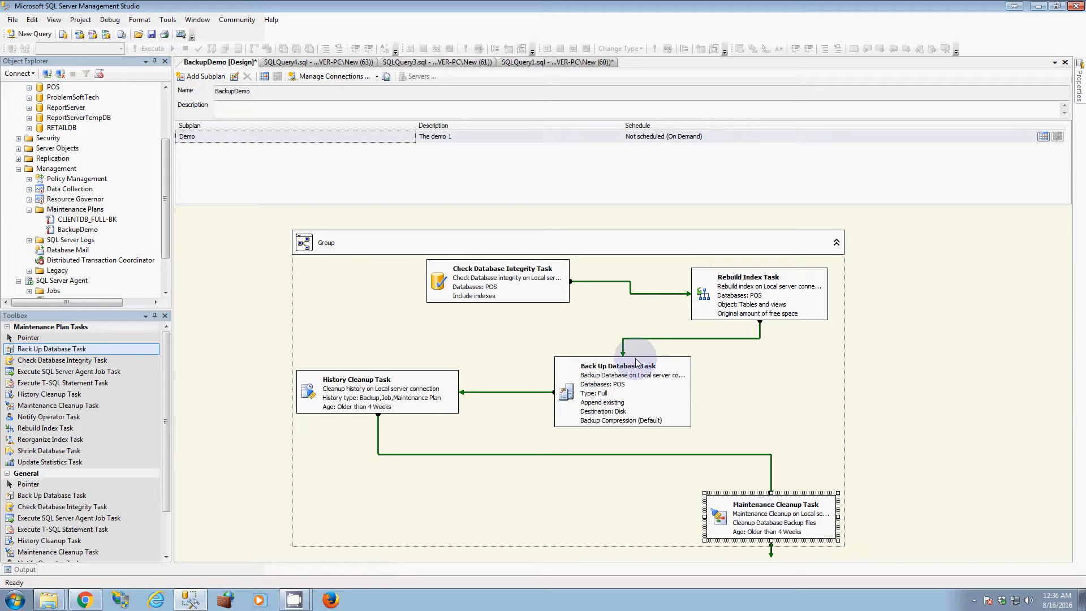
click(794, 427)
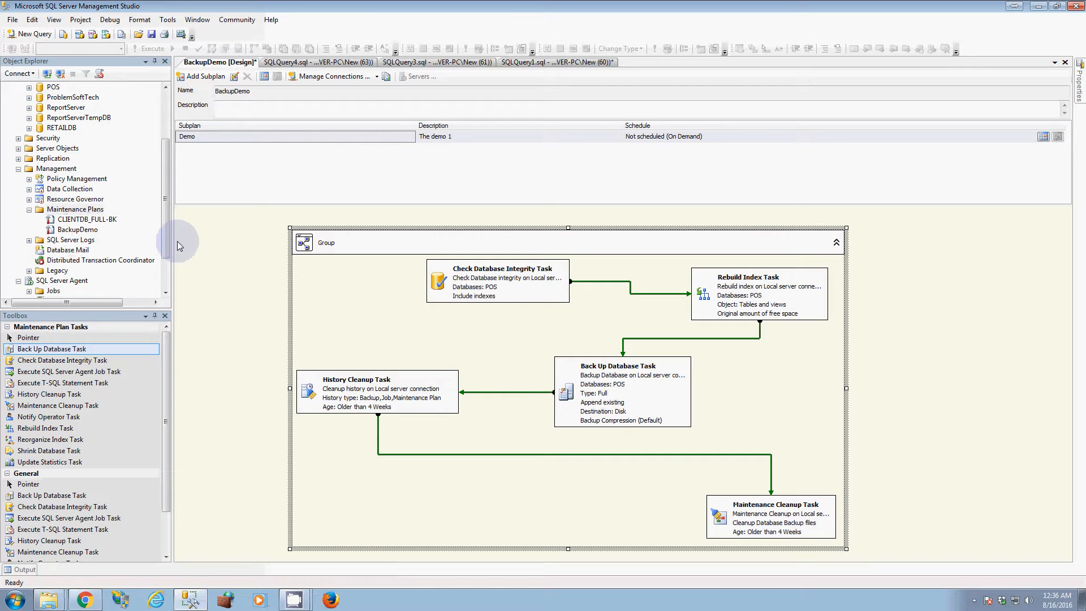
- View the Demo subplan's job schedule properties and dismiss them without saving
right_click(85, 229)
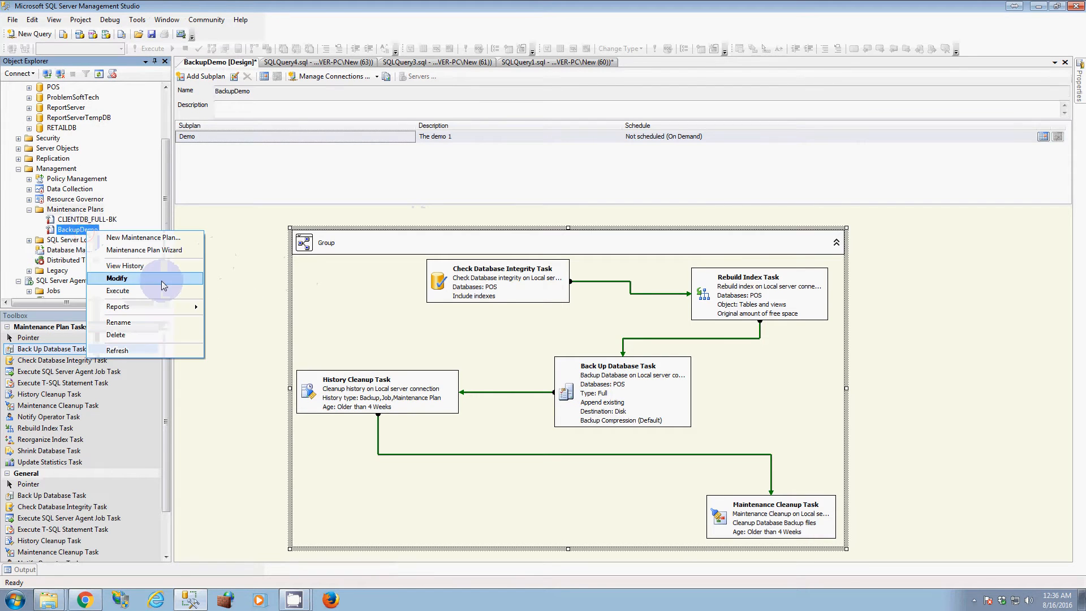
click(249, 266)
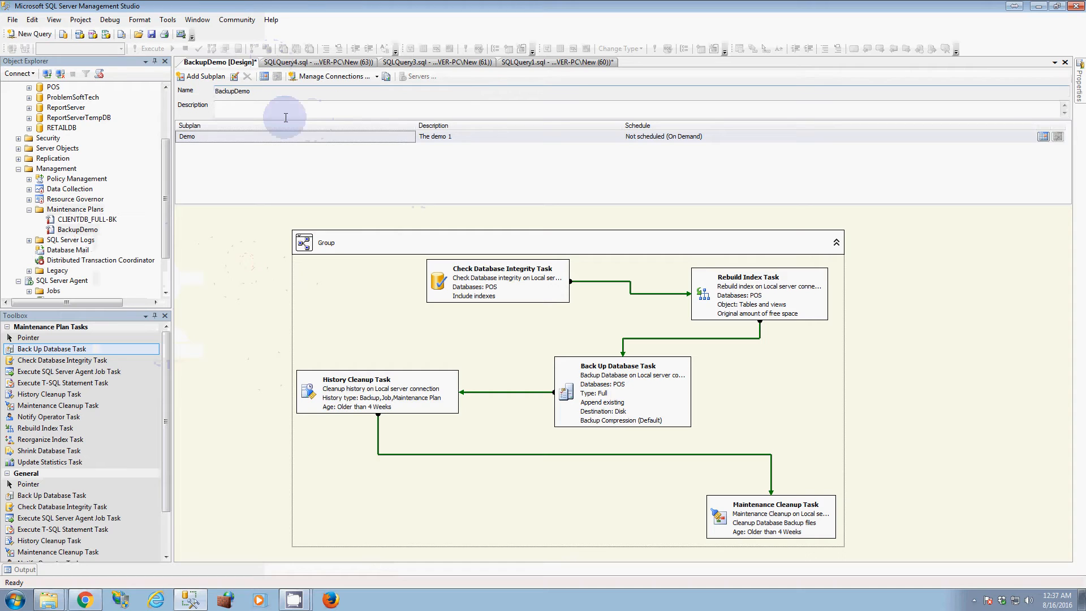
click(264, 77)
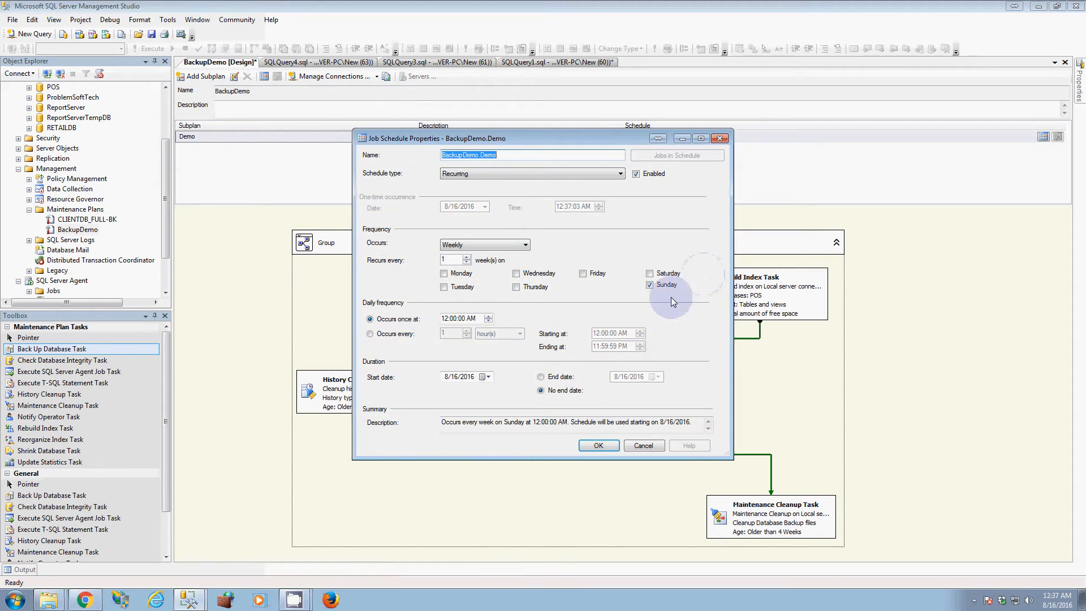
click(643, 446)
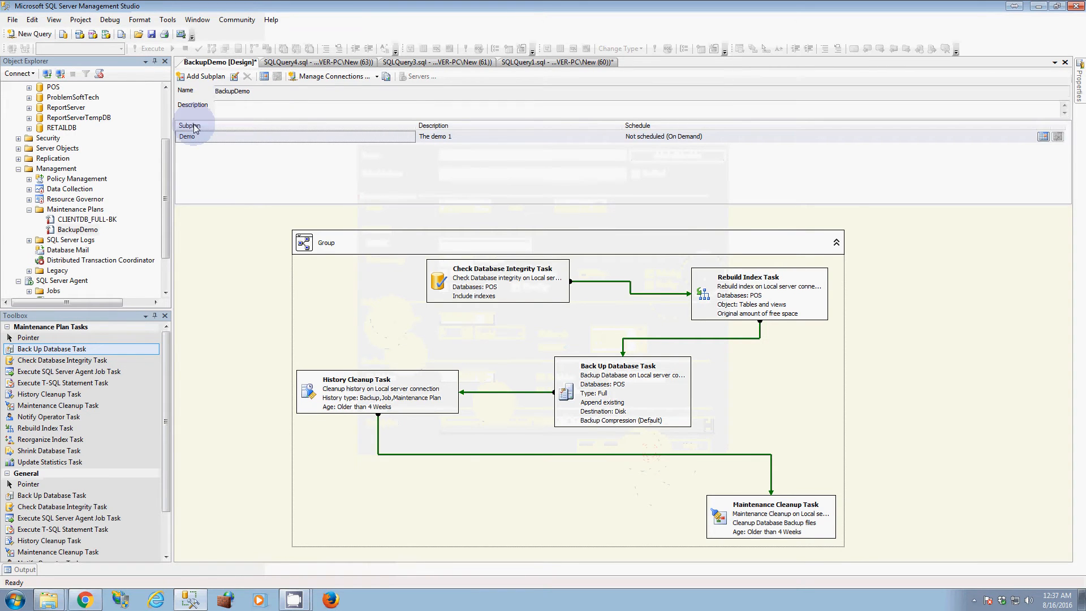
- Open the properties of the BackupDemo.Demo job under SQL Server Agent's Jobs
click(78, 229)
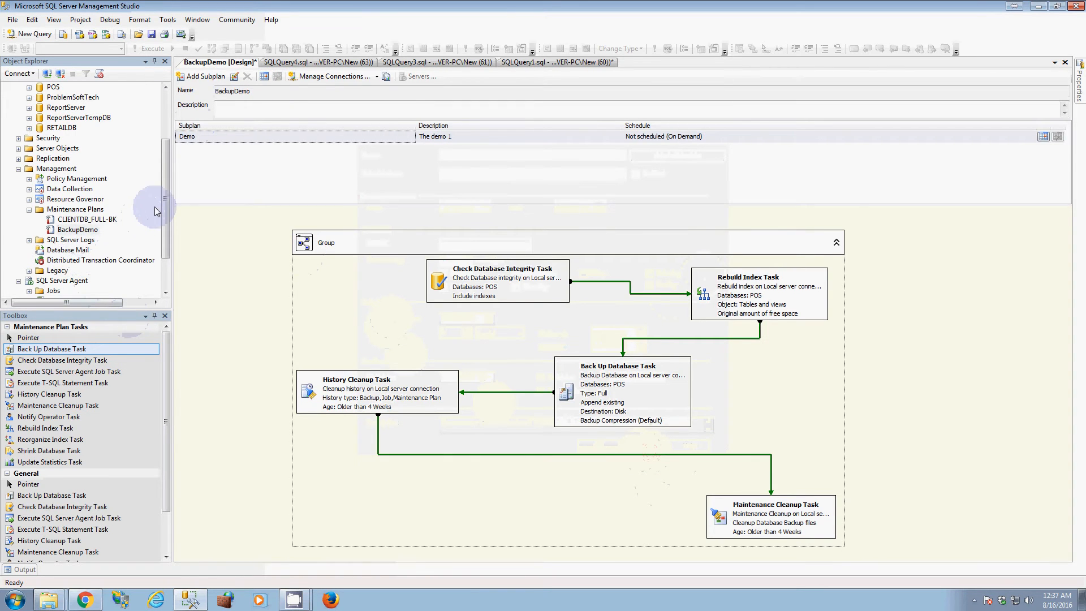
drag(167, 210, 163, 247)
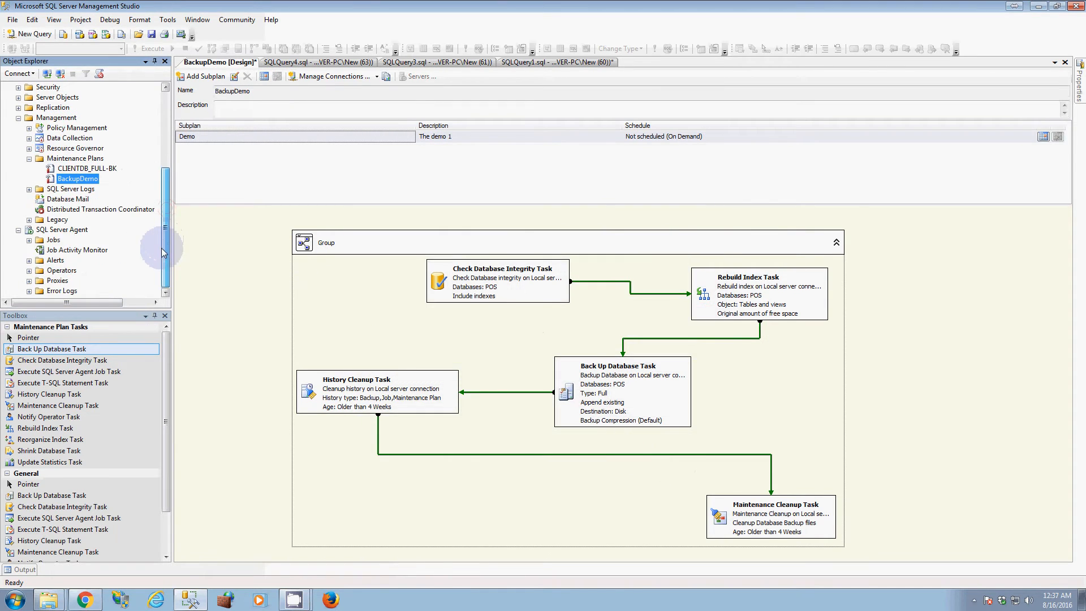
click(29, 241)
scroll(164, 231, down, 1)
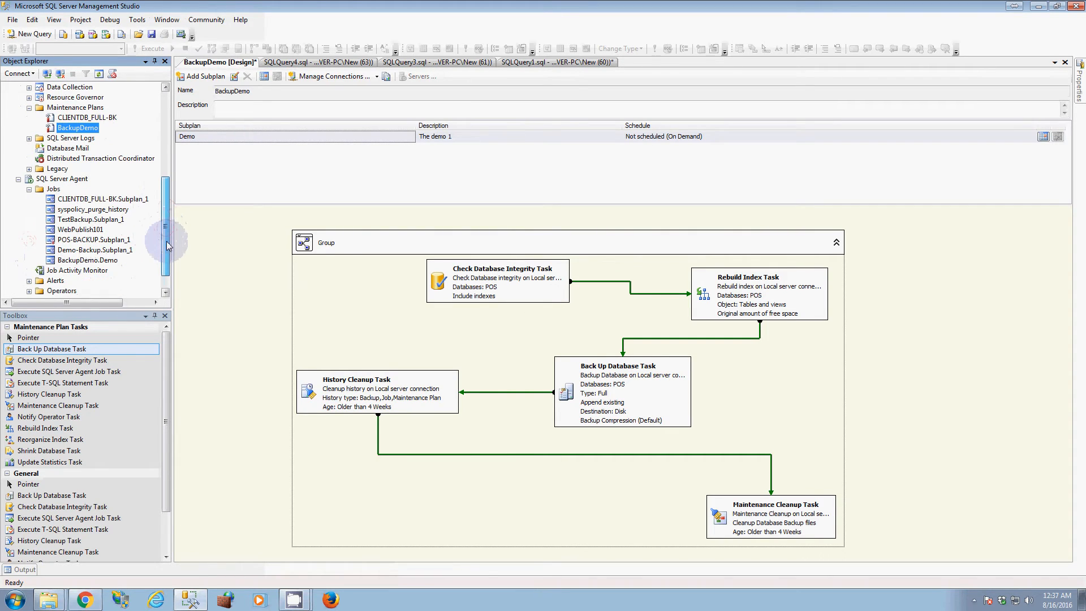
click(90, 261)
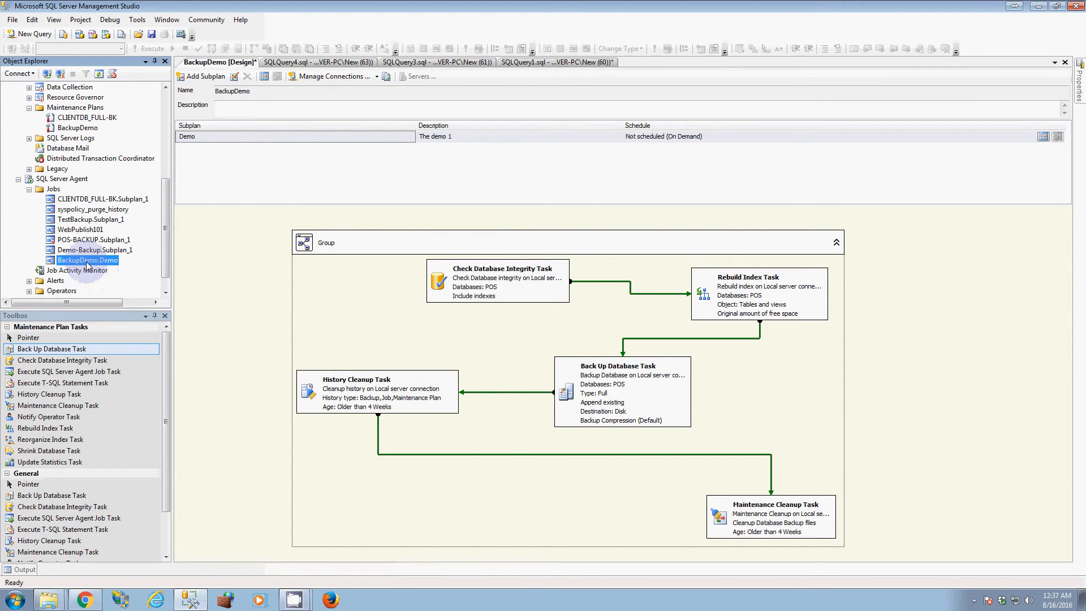
double_click(93, 262)
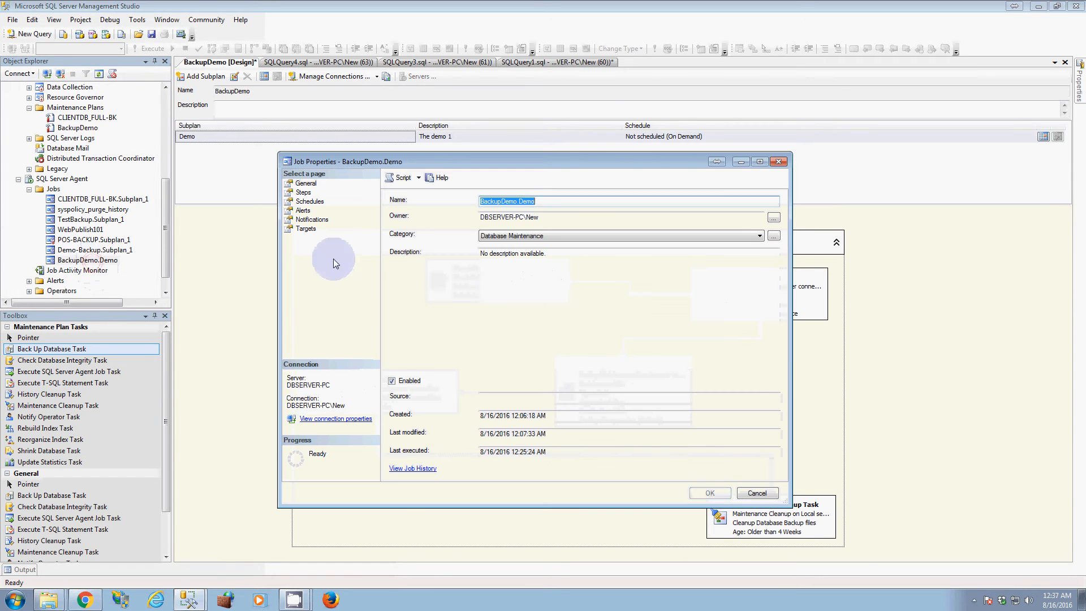
- View the job's schedule list and the options for a new job schedule, without creating one
click(309, 202)
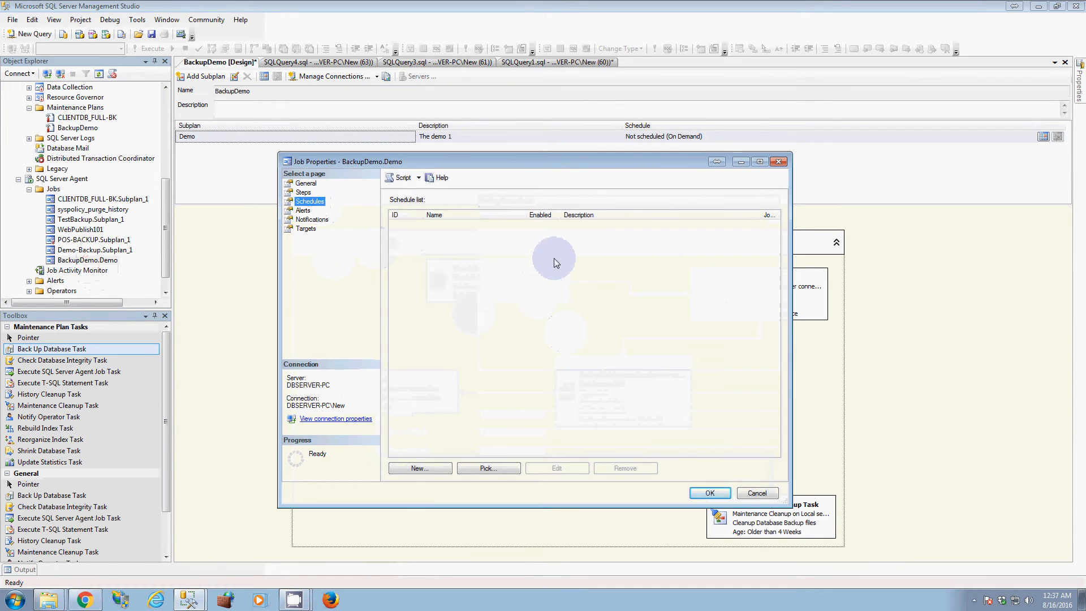
click(434, 476)
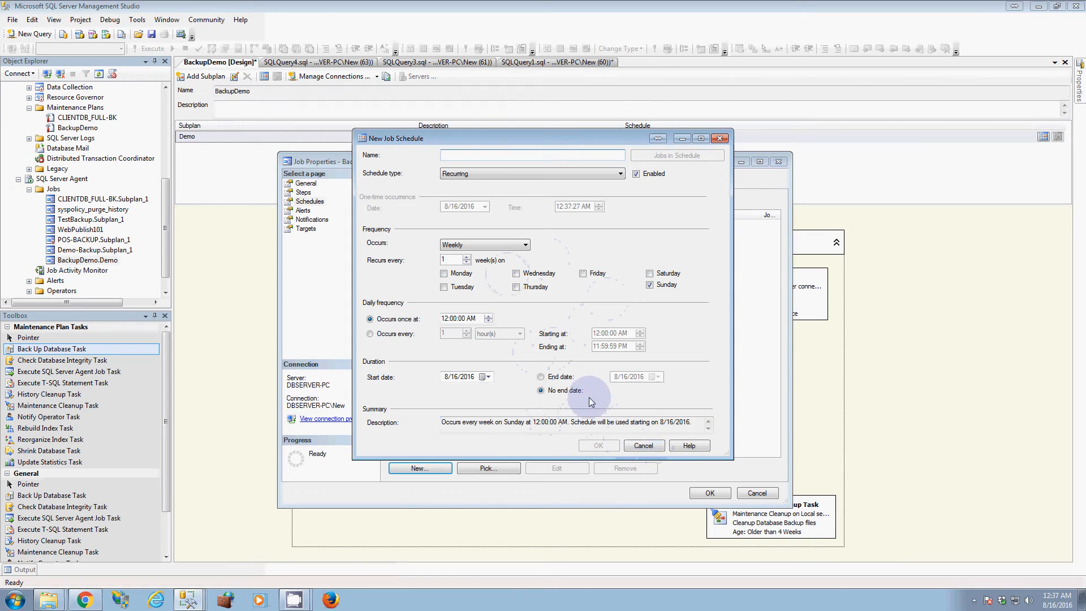
click(645, 447)
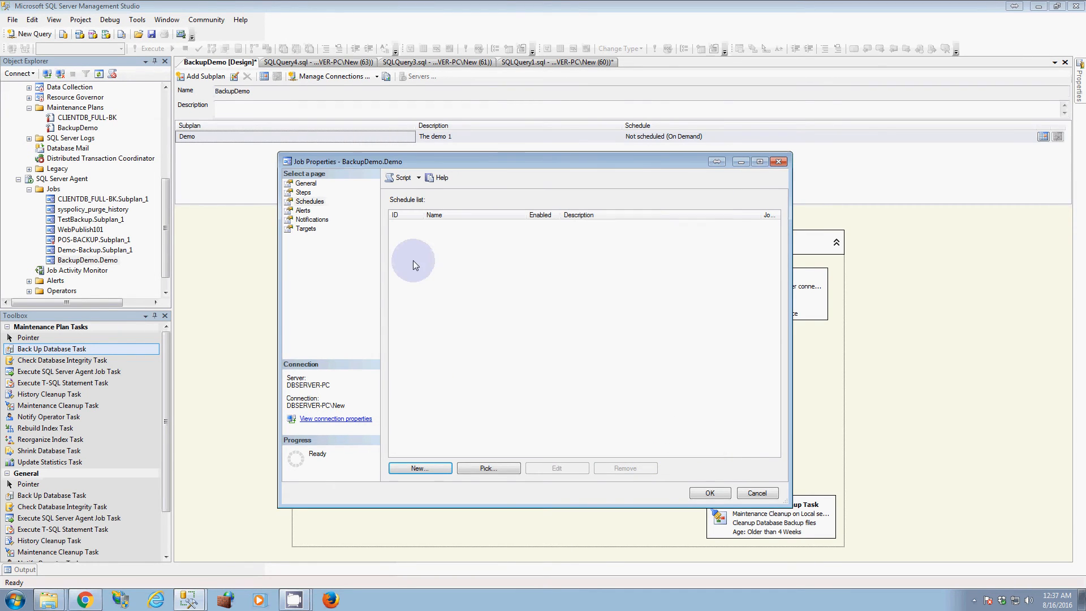
- Review the job's alerts and notification settings, and minimize SQL Server Management Studio
click(303, 212)
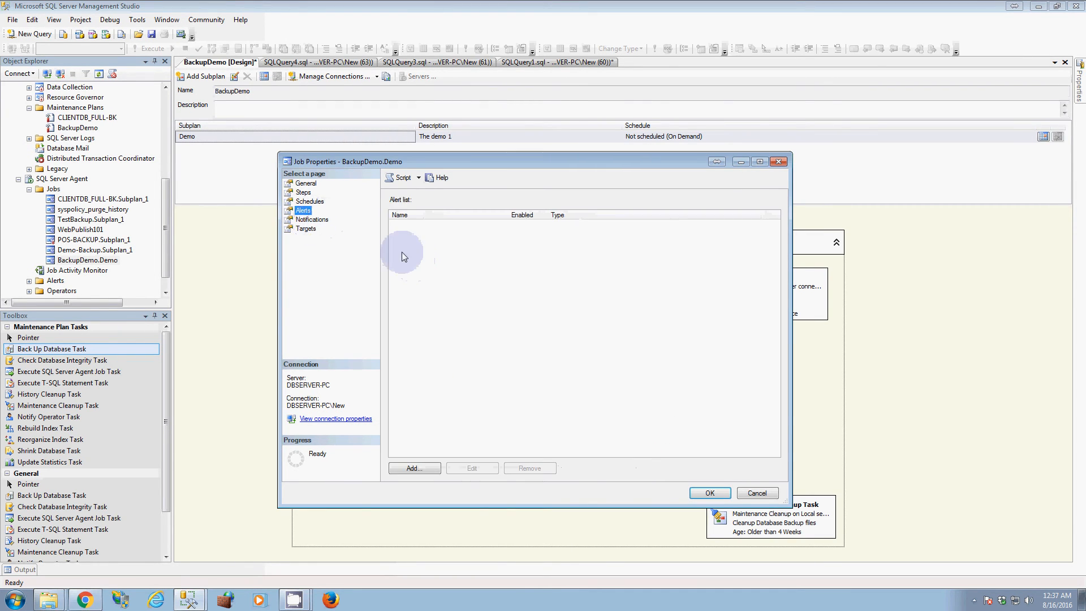
click(311, 220)
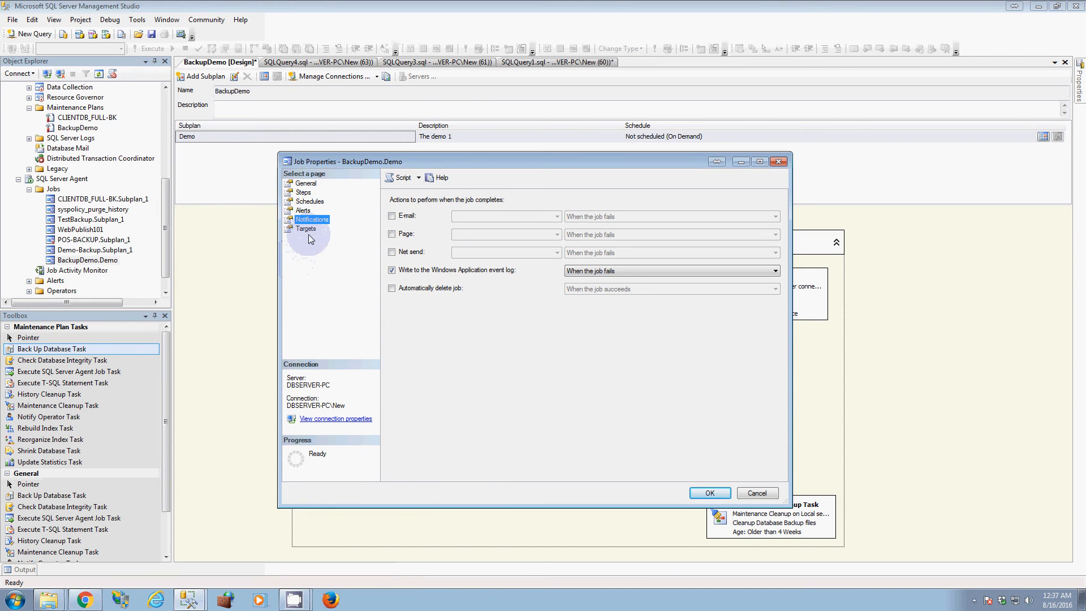
click(756, 492)
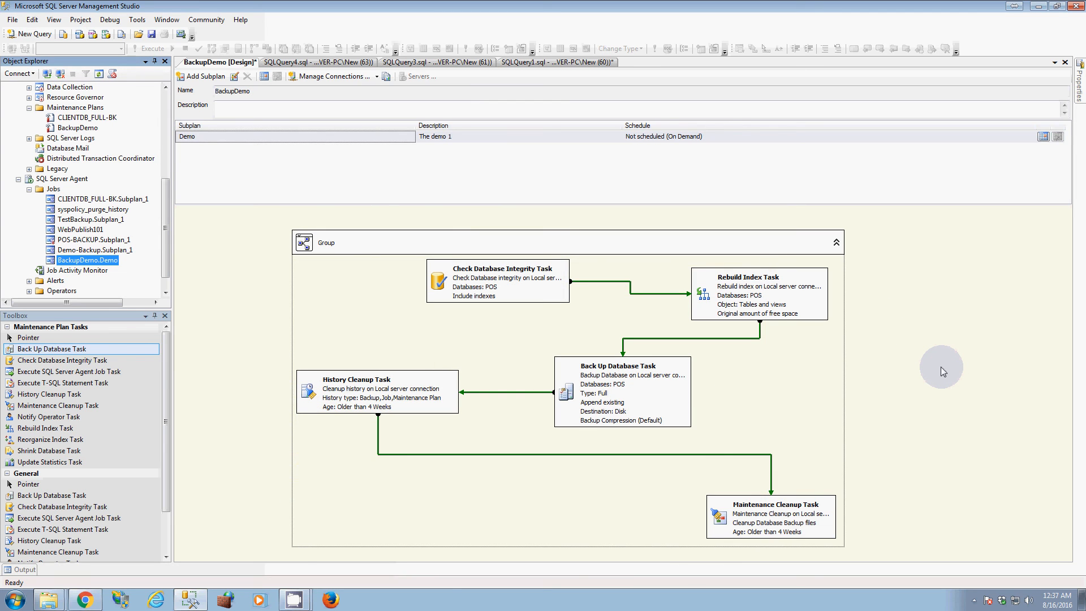
click(1038, 5)
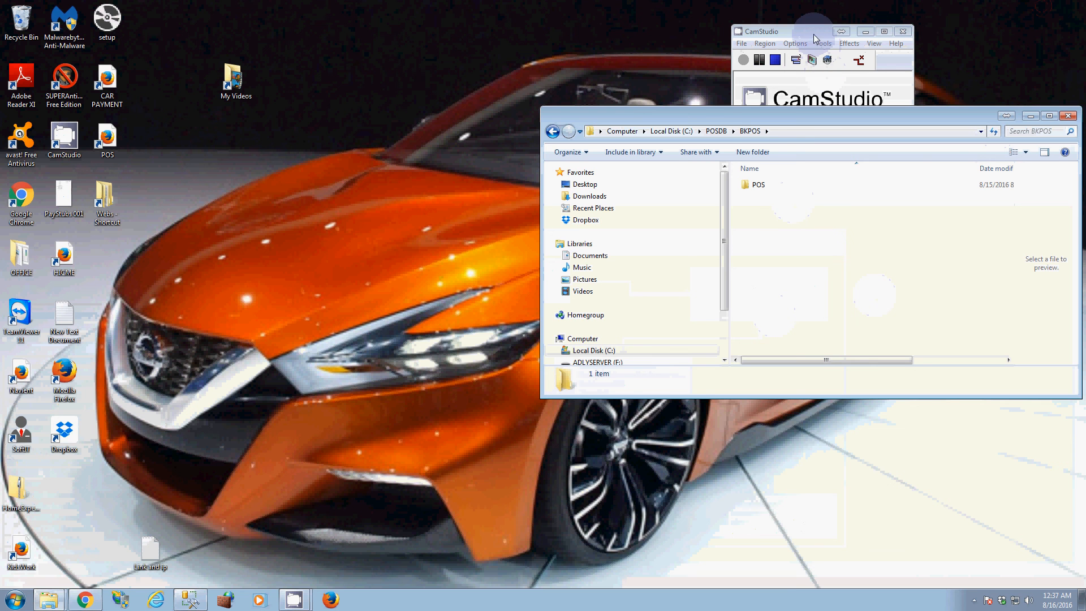